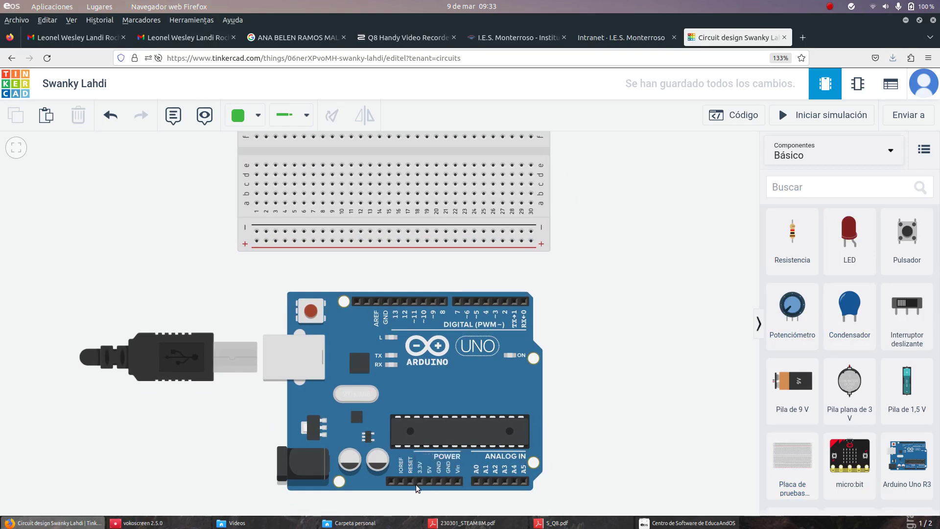
- Wire the Arduino's 3.3V pin to the breadboard's lower positive rail at column 30 and colour the wire red
{"action": "scroll", "coordinate": [416, 483], "scroll_direction": "up", "scroll_amount": 4}
{"action": "scroll", "coordinate": [415, 484], "scroll_direction": "down", "scroll_amount": 2}
{"action": "scroll", "coordinate": [415, 483], "scroll_direction": "down", "scroll_amount": 2}
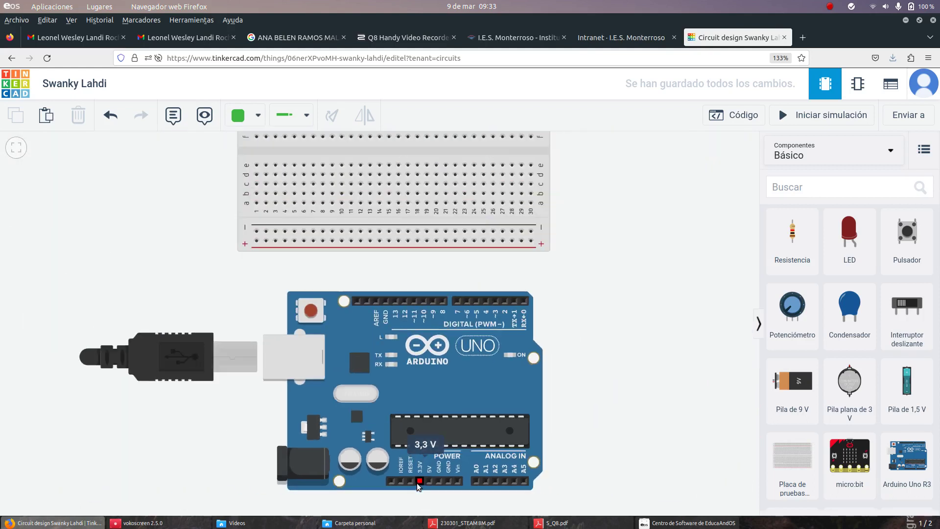
{"action": "left_click", "coordinate": [419, 482]}
{"action": "left_click", "coordinate": [420, 504]}
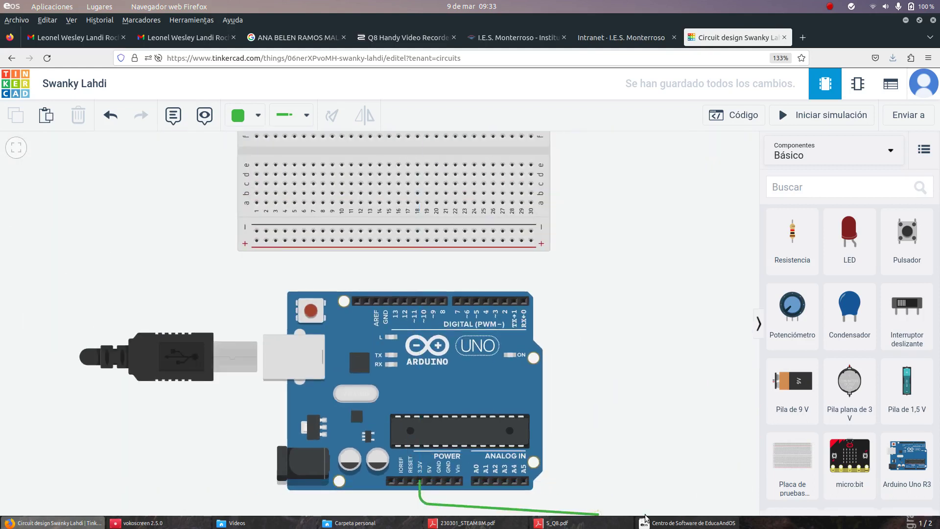
{"action": "left_click", "coordinate": [583, 503]}
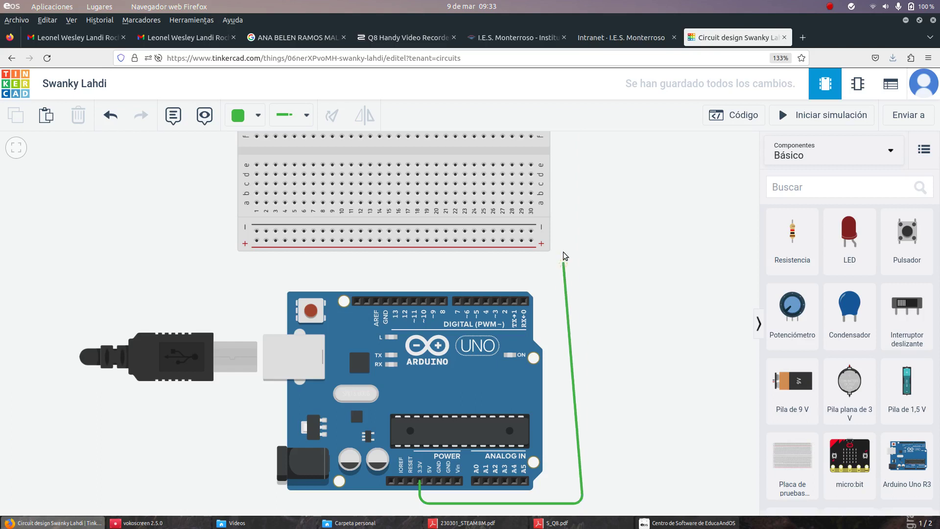
{"action": "left_click", "coordinate": [583, 243]}
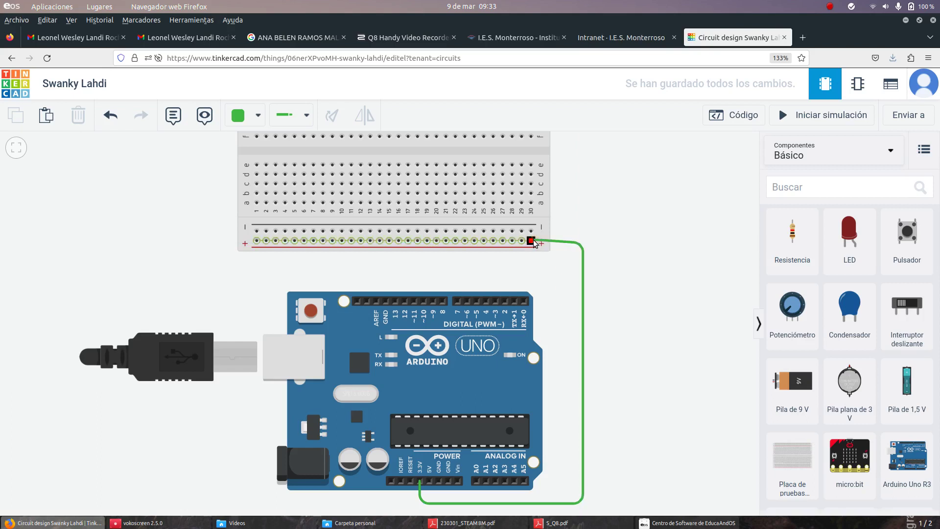
{"action": "left_click", "coordinate": [531, 241]}
{"action": "left_click", "coordinate": [256, 117]}
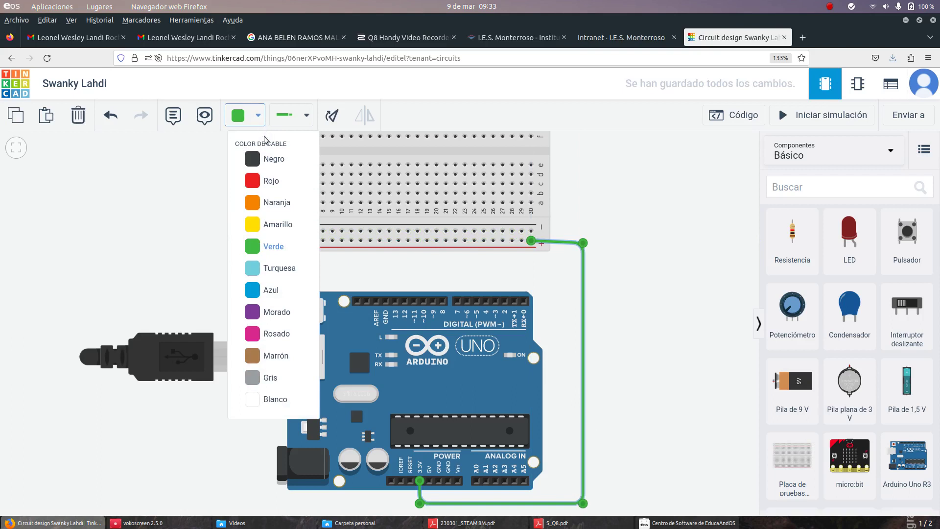
{"action": "left_click", "coordinate": [270, 180]}
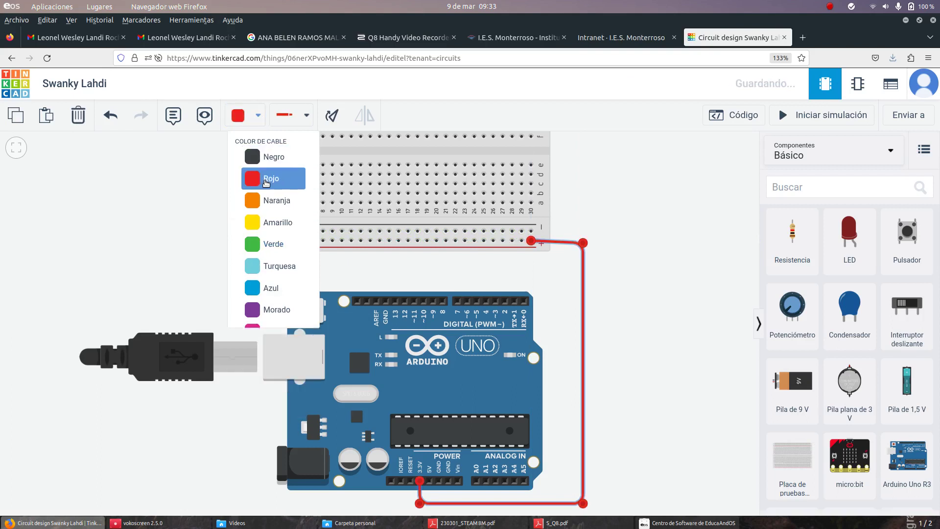
- Wire the Arduino's GND pin to the breadboard's lower negative rail at column 30 and colour the wire black
{"action": "left_click", "coordinate": [438, 481]}
{"action": "left_click", "coordinate": [438, 494]}
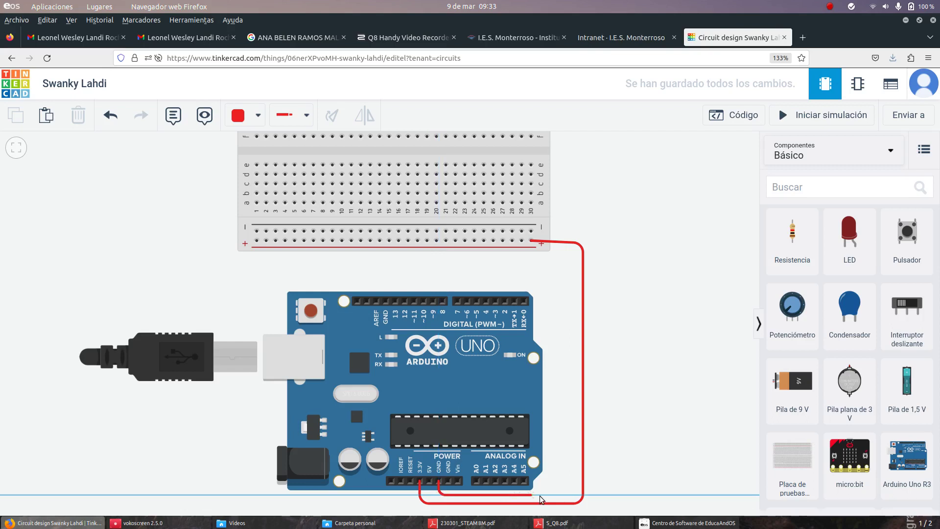
{"action": "left_click", "coordinate": [566, 494]}
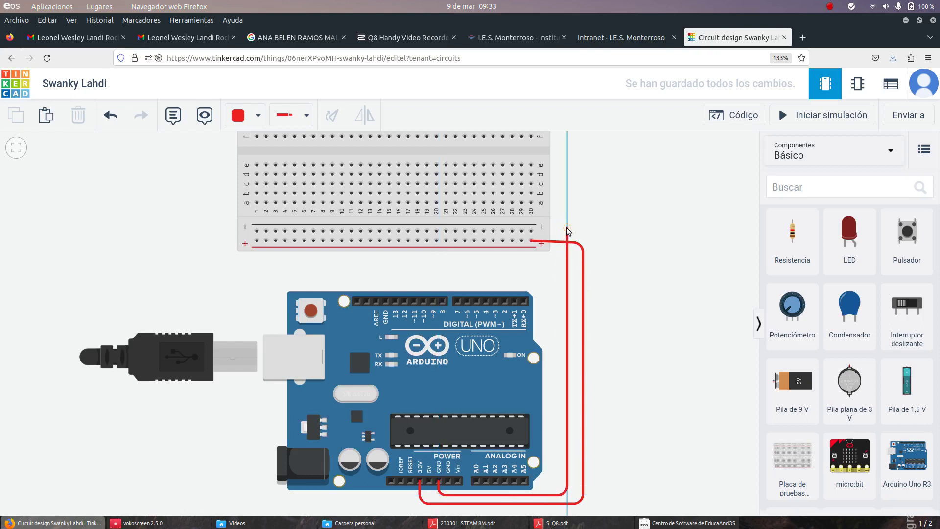
{"action": "left_click", "coordinate": [566, 228]}
{"action": "left_click", "coordinate": [531, 230]}
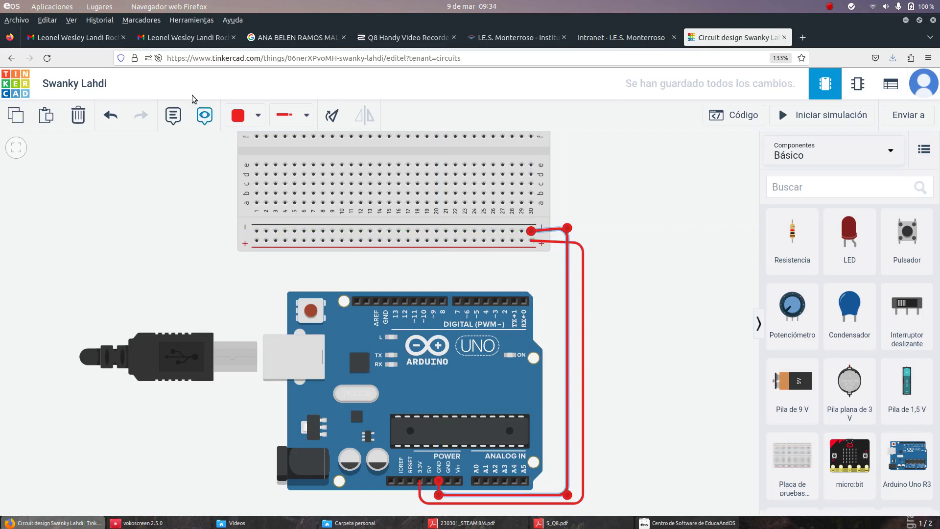
{"action": "left_click", "coordinate": [253, 117]}
{"action": "left_click", "coordinate": [253, 162]}
{"action": "left_click", "coordinate": [181, 219]}
- Link the lower and upper positive rails at column 1 with a red wire routed around the breadboard's side
{"action": "scroll", "coordinate": [181, 219], "scroll_direction": "down", "scroll_amount": 3}
{"action": "scroll", "coordinate": [200, 272], "scroll_direction": "up", "scroll_amount": 2}
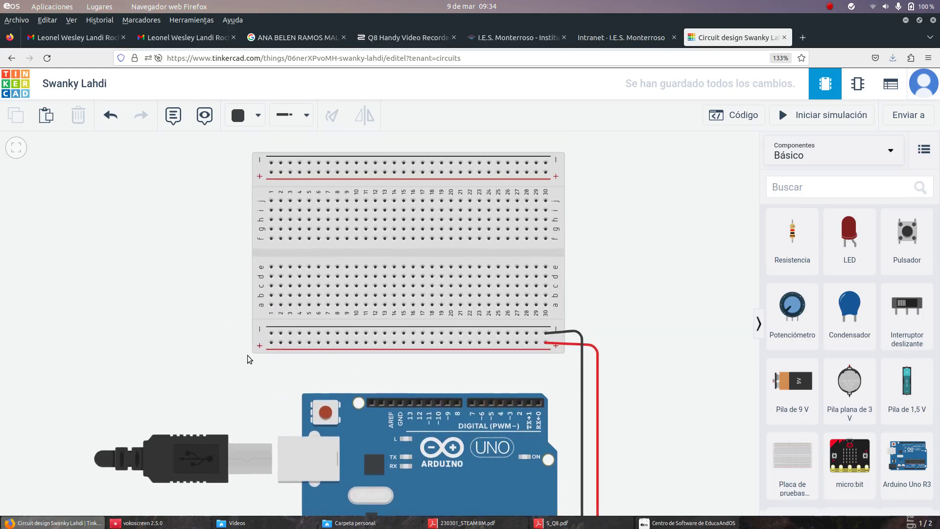
{"action": "left_click", "coordinate": [270, 342]}
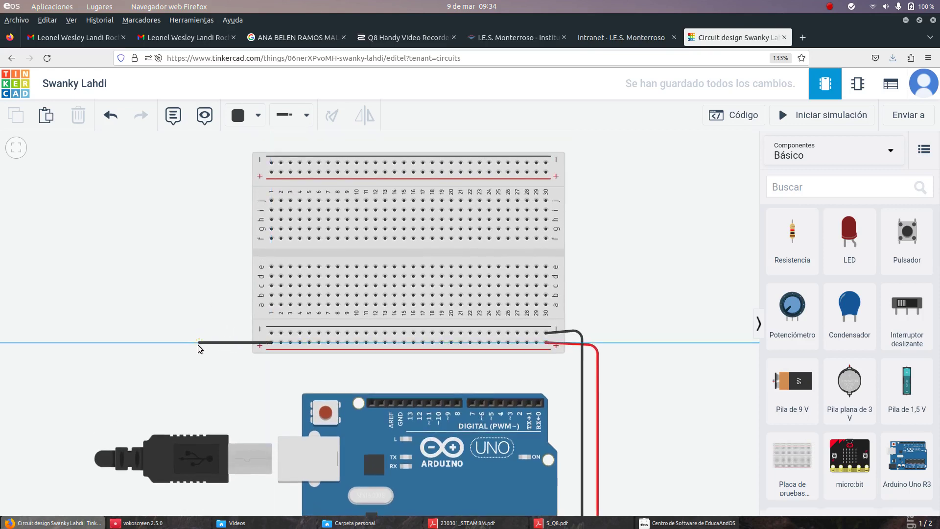
{"action": "left_click", "coordinate": [198, 343]}
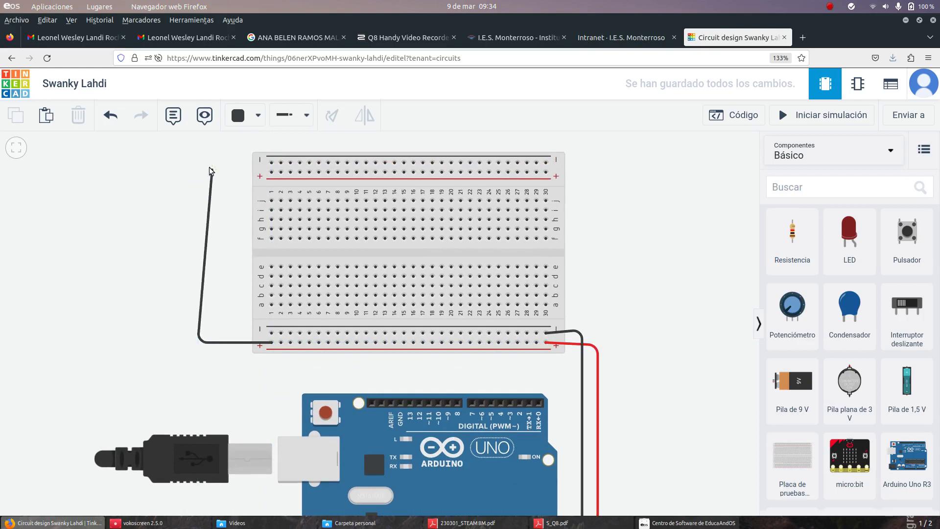
{"action": "left_click", "coordinate": [198, 173]}
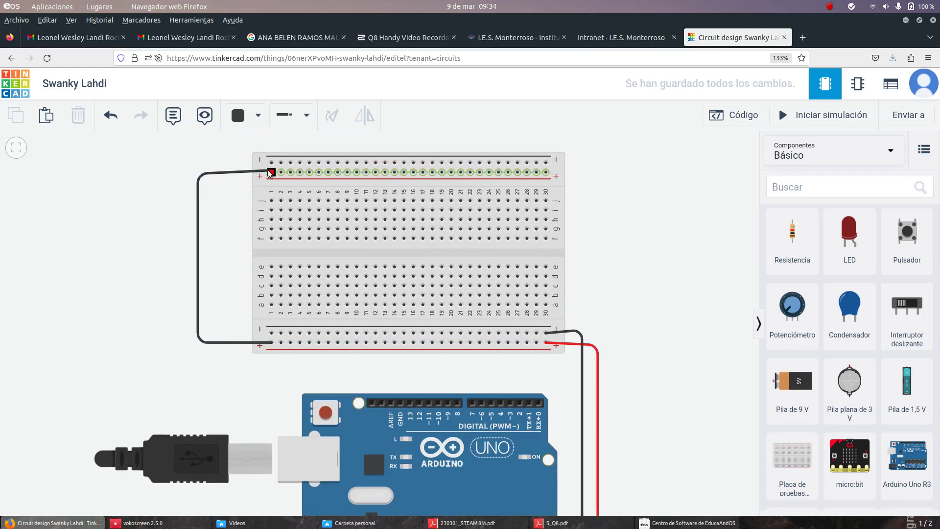
{"action": "left_click", "coordinate": [271, 172]}
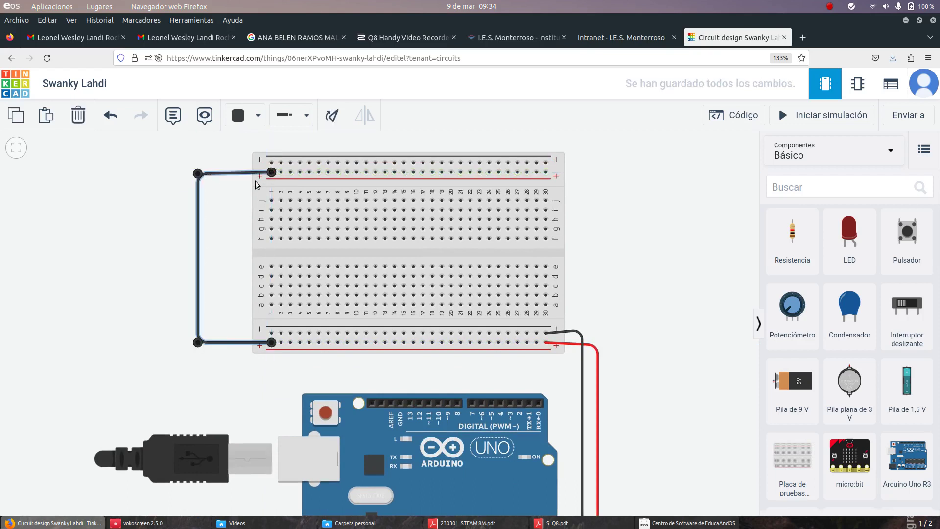
{"action": "left_click", "coordinate": [256, 115]}
{"action": "left_click", "coordinate": [262, 173]}
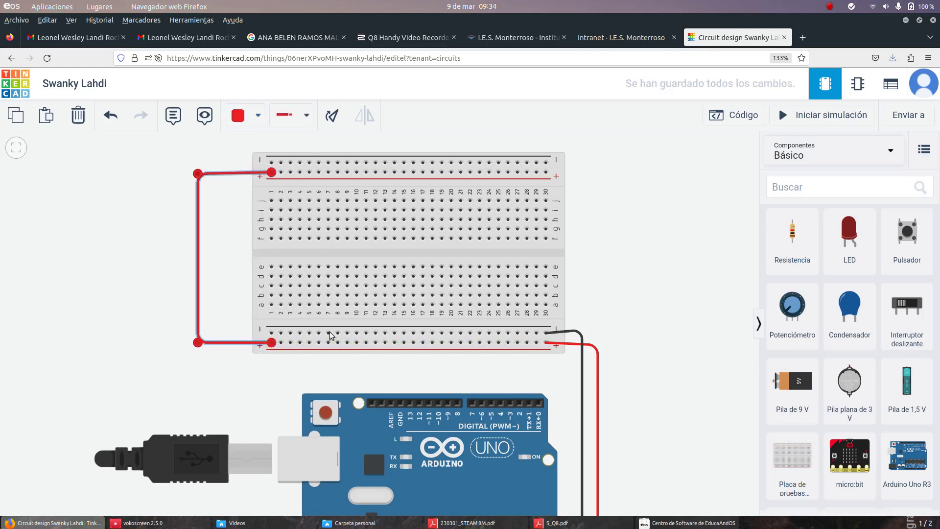
- Link the lower and upper negative rails at column 1 with a black wire routed around the breadboard's side
{"action": "left_click", "coordinate": [272, 333]}
{"action": "left_click", "coordinate": [226, 333]}
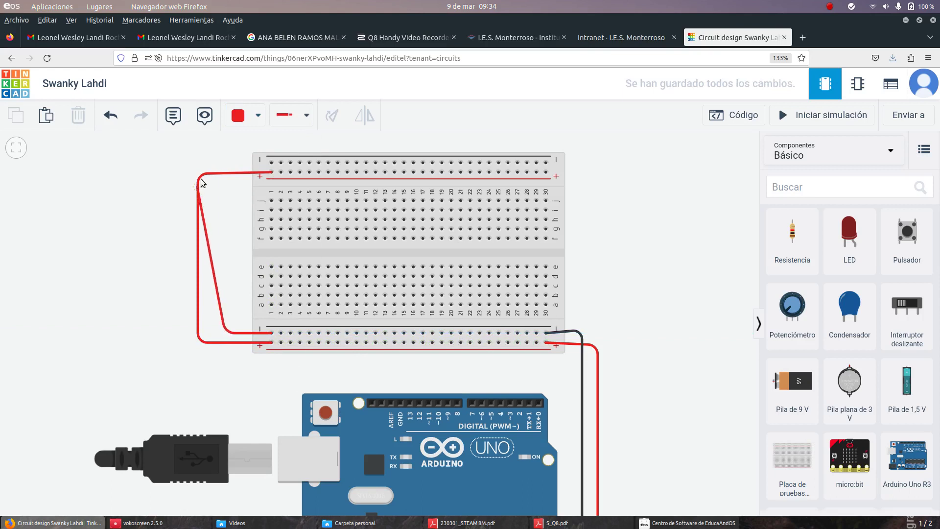
{"action": "left_click", "coordinate": [225, 157]}
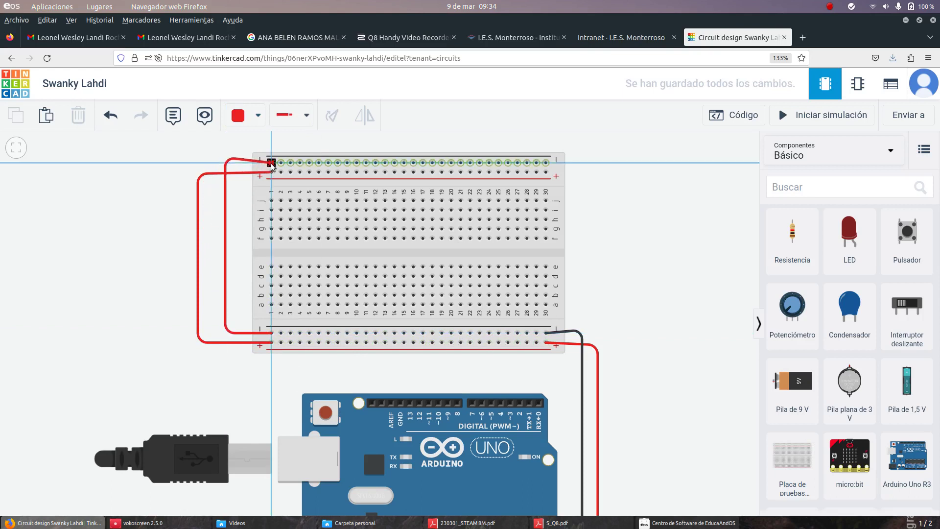
{"action": "left_click", "coordinate": [271, 162]}
{"action": "left_click", "coordinate": [244, 126]}
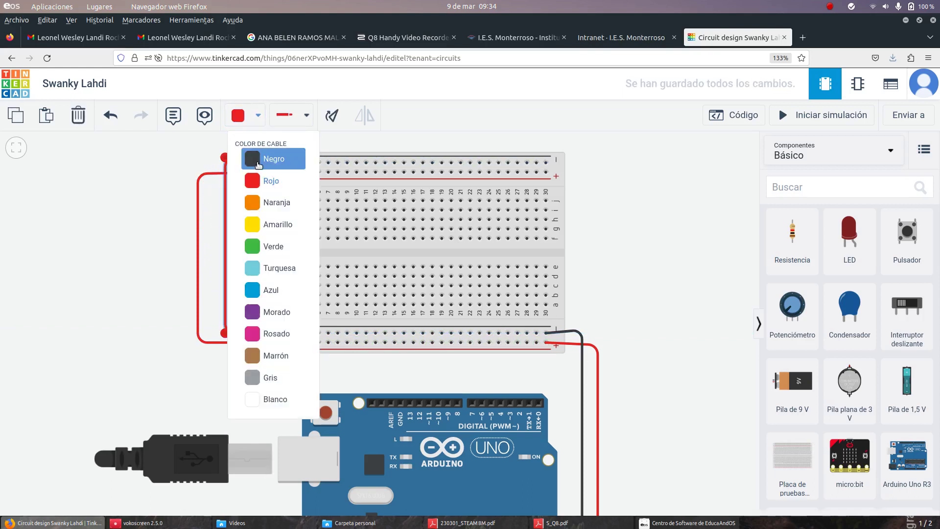
{"action": "left_click", "coordinate": [262, 157]}
- Adjust the upper bend of the black wire that links the two negative rails
{"action": "left_click_drag", "start_coordinate": [225, 157], "coordinate": [222, 160]}
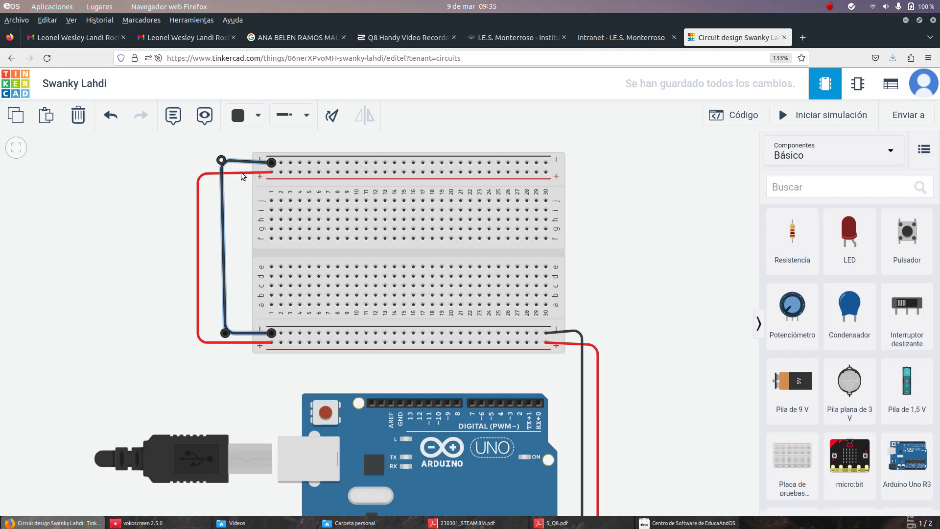
{"action": "left_click_drag", "start_coordinate": [222, 160], "coordinate": [226, 164]}
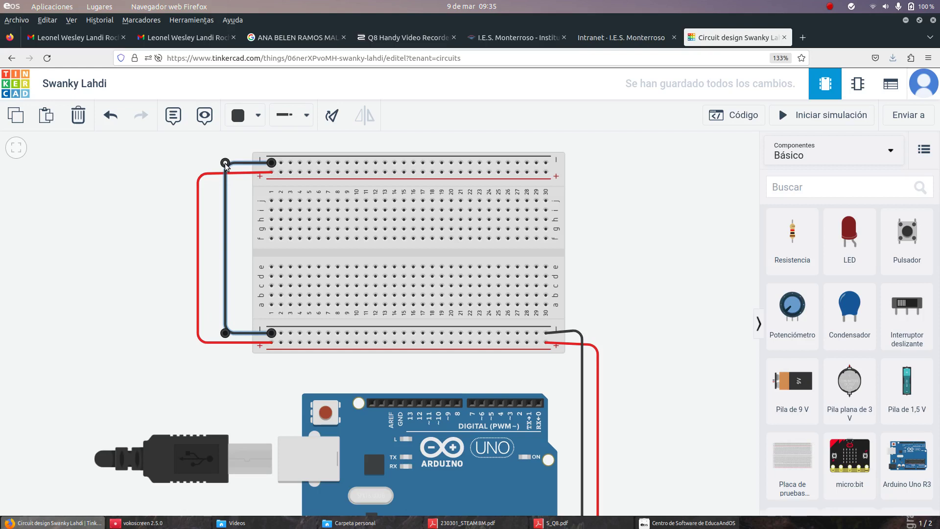
{"action": "left_click_drag", "start_coordinate": [225, 162], "coordinate": [225, 159]}
- Place a red LED in columns 7 and 8 of row i and wire hole g7 to the lower negative rail in black
{"action": "scroll", "coordinate": [692, 299], "scroll_direction": "down", "scroll_amount": 1}
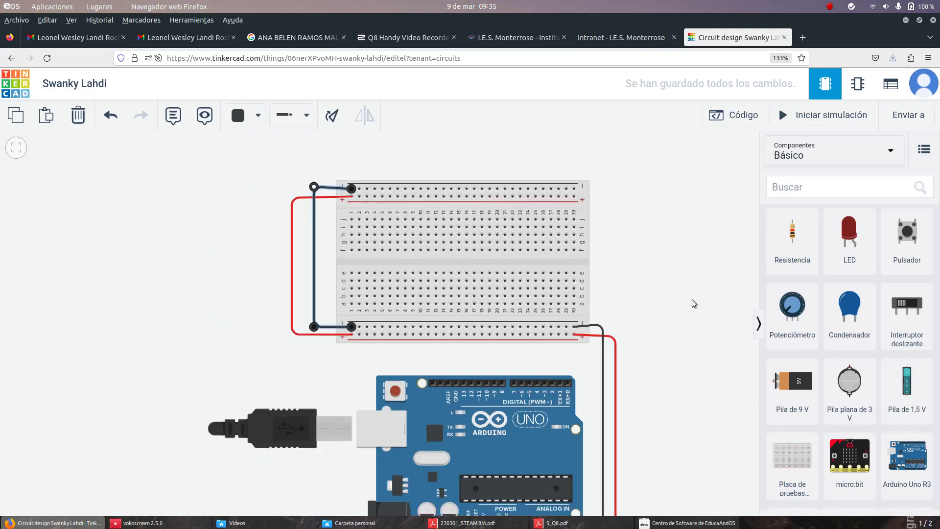
{"action": "scroll", "coordinate": [692, 299], "scroll_direction": "up", "scroll_amount": 2}
{"action": "left_click_drag", "start_coordinate": [612, 291], "coordinate": [653, 297]}
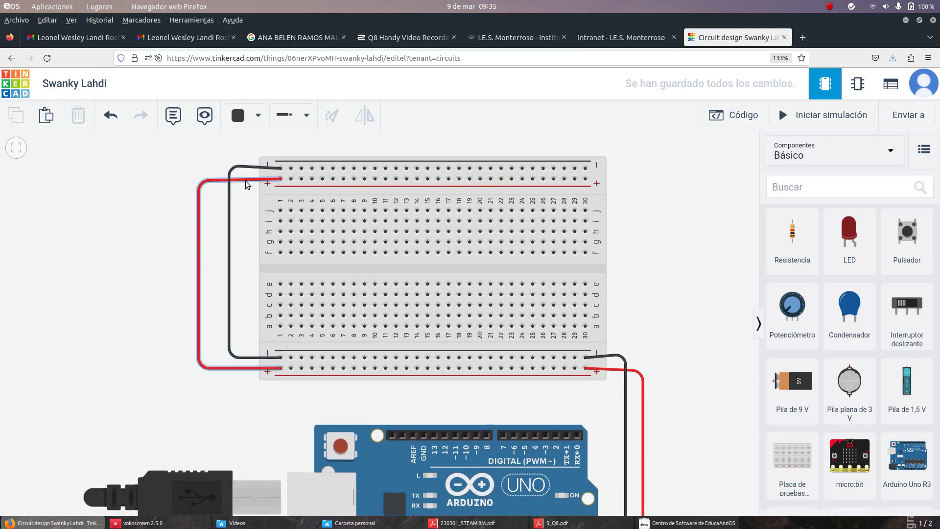
{"action": "left_click_drag", "start_coordinate": [608, 256], "coordinate": [608, 302]}
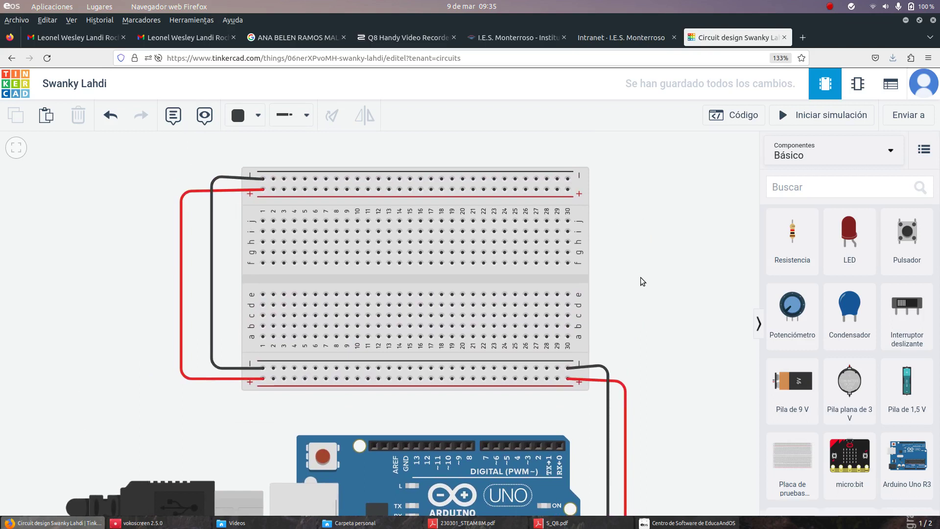
{"action": "left_click_drag", "start_coordinate": [859, 245], "coordinate": [331, 230]}
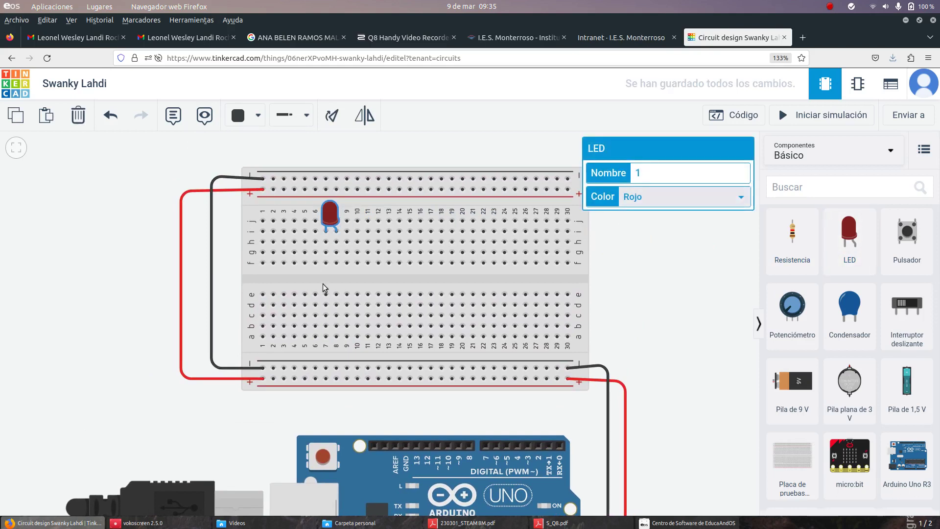
{"action": "left_click", "coordinate": [325, 252]}
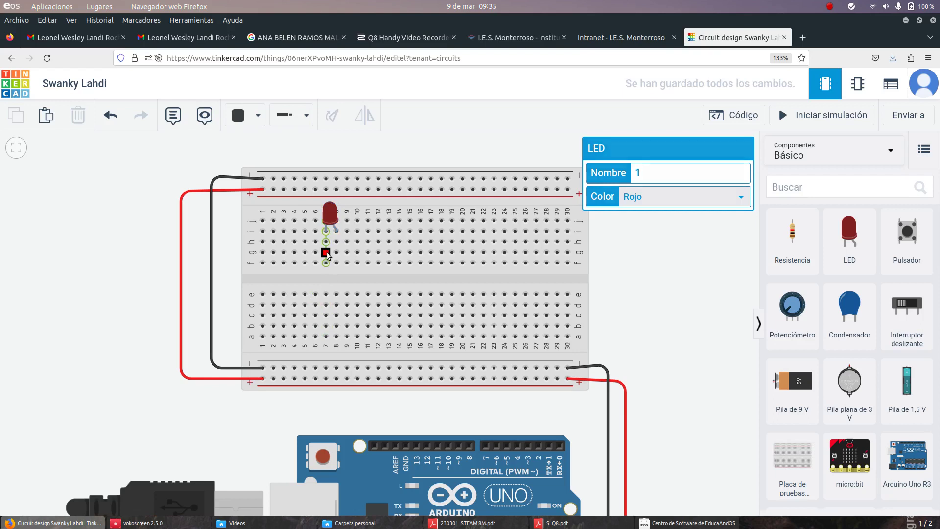
{"action": "left_click", "coordinate": [326, 368]}
- Place a resistor in column 8 across the breadboard's centre gap, below the LED, and set it to 220 Ω
{"action": "left_click_drag", "start_coordinate": [805, 255], "coordinate": [337, 281]}
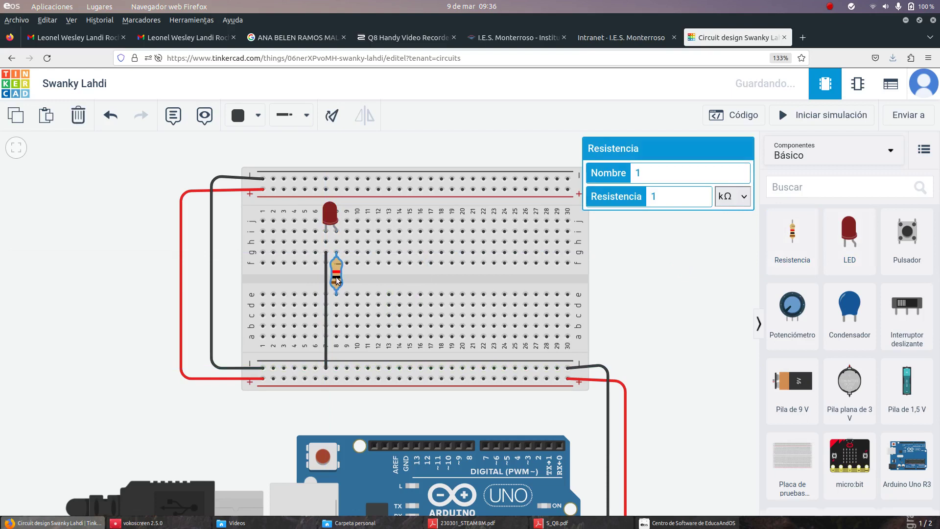
{"action": "left_click", "coordinate": [732, 196]}
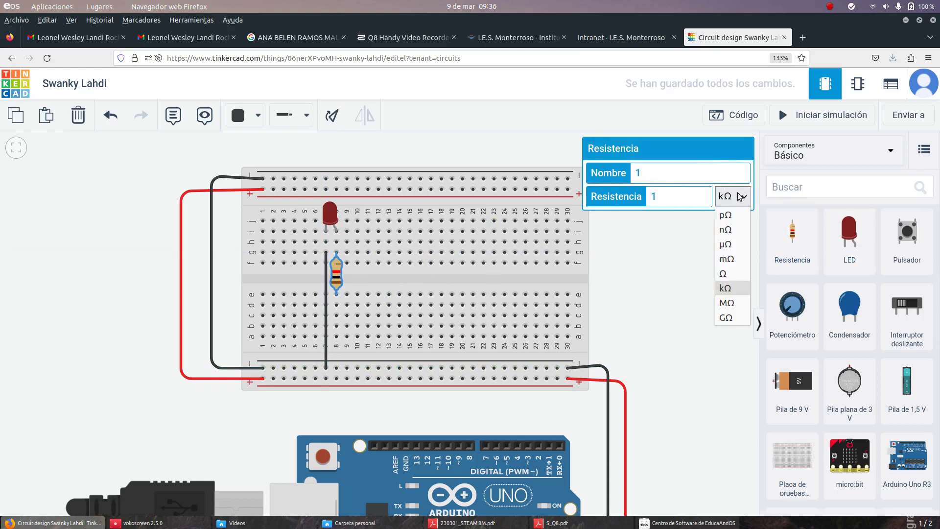
{"action": "left_click", "coordinate": [722, 273]}
{"action": "double_click", "coordinate": [654, 196]}
{"action": "type", "text": "220"}
{"action": "left_click", "coordinate": [673, 243]}
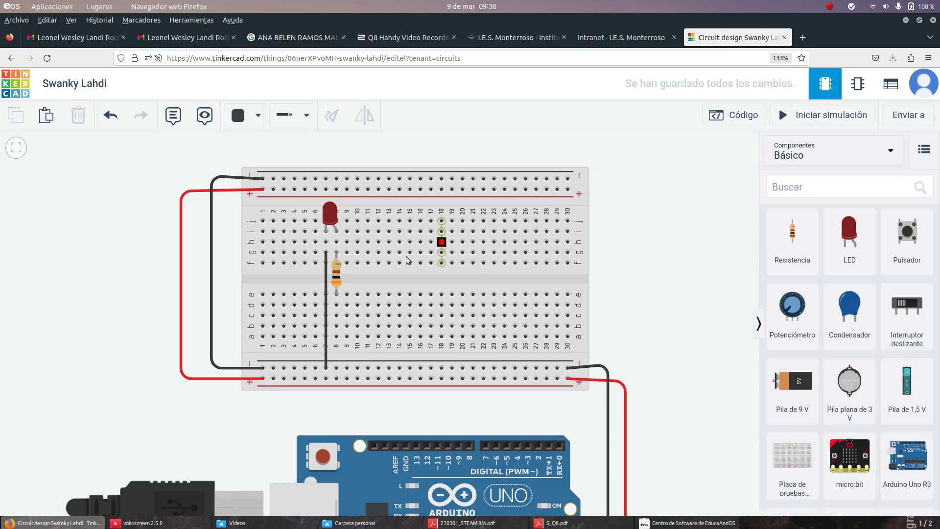
- Wire hole c8 below the resistor to the lower positive rail and colour the wire red
{"action": "left_click", "coordinate": [336, 315]}
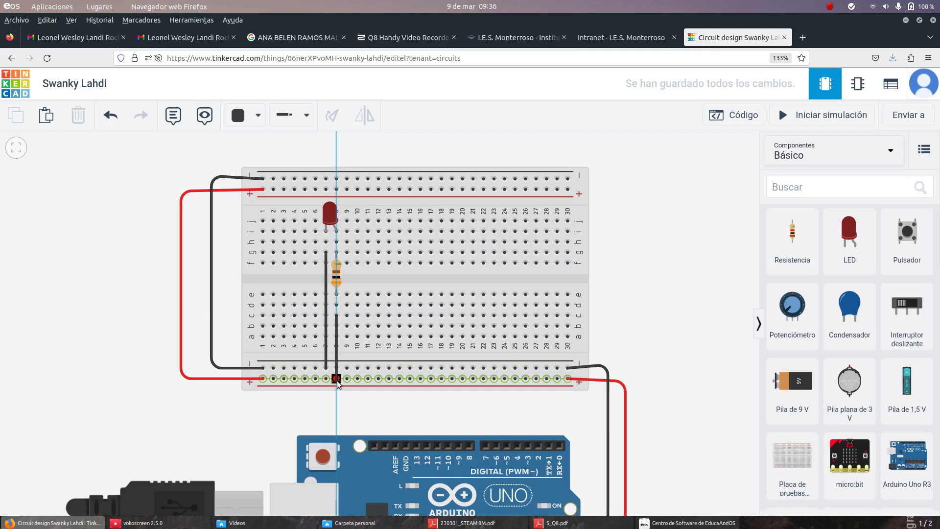
{"action": "left_click", "coordinate": [336, 379]}
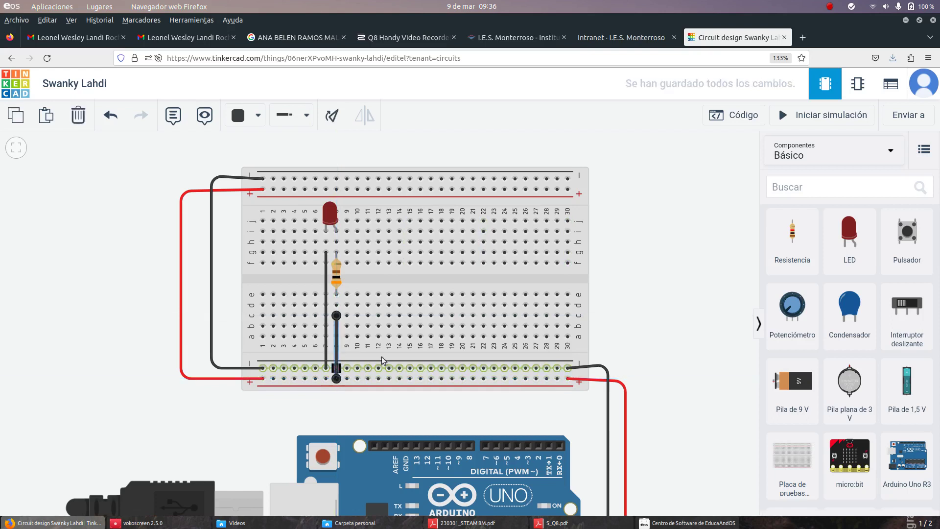
{"action": "left_click", "coordinate": [256, 120]}
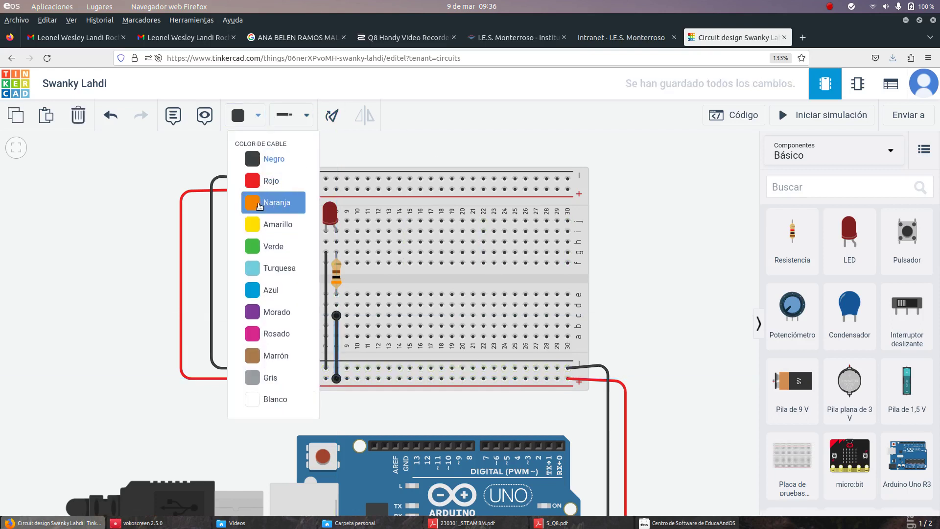
{"action": "left_click", "coordinate": [263, 178]}
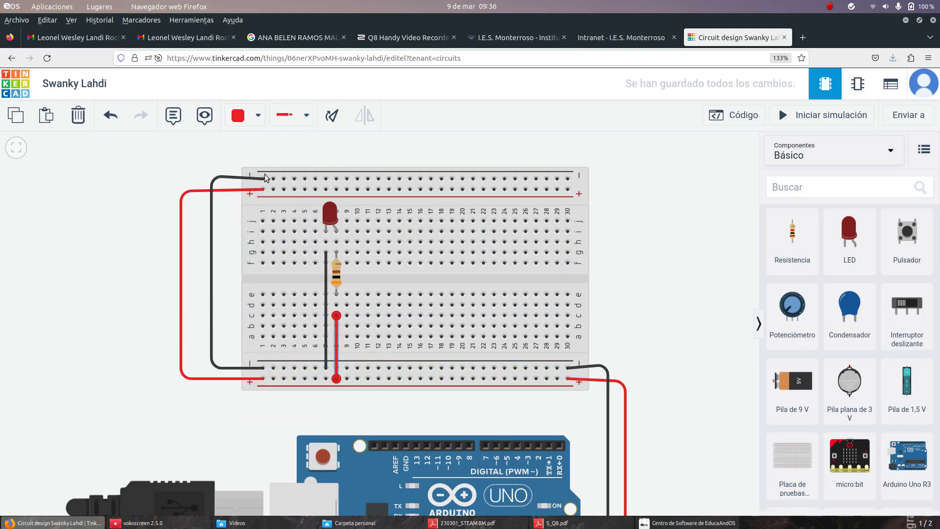
- Open the Arduino's block code, run the simulation to test the LED circuit, and stop it
{"action": "left_click", "coordinate": [744, 115]}
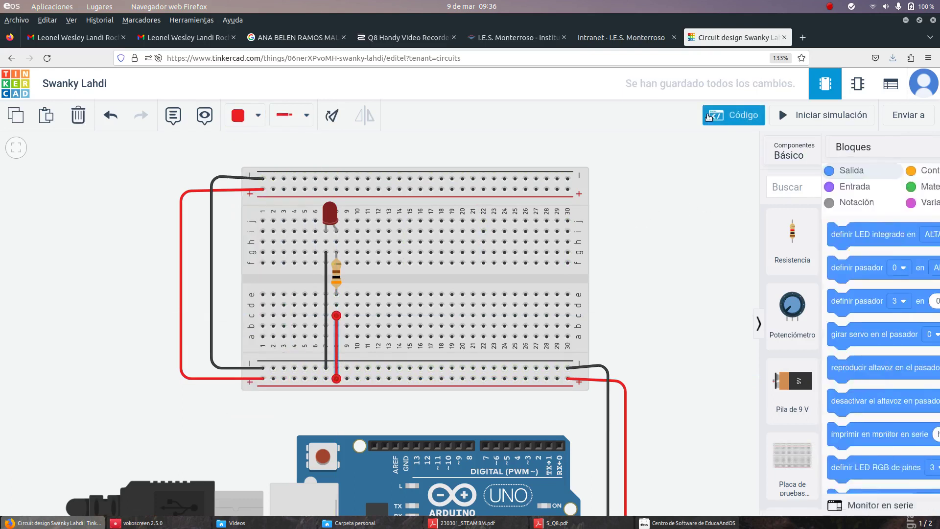
{"action": "left_click", "coordinate": [777, 113]}
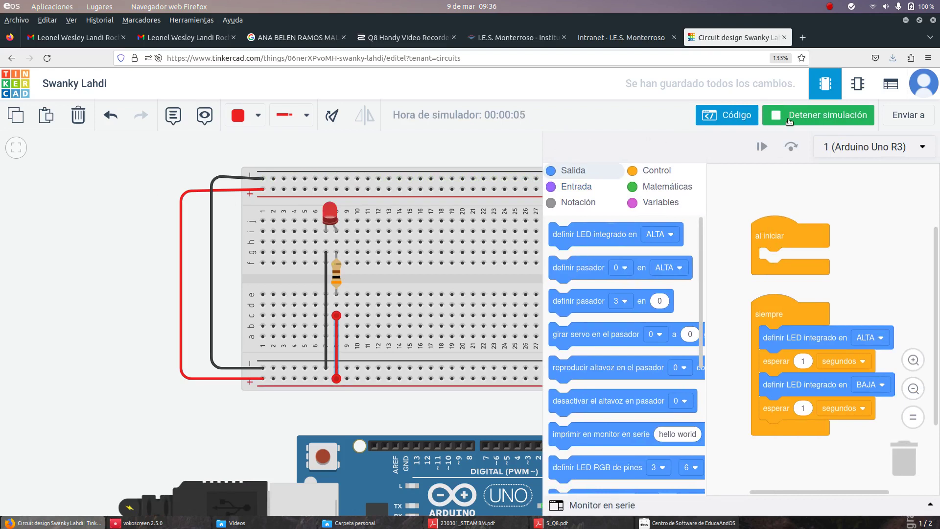
{"action": "left_click", "coordinate": [818, 115]}
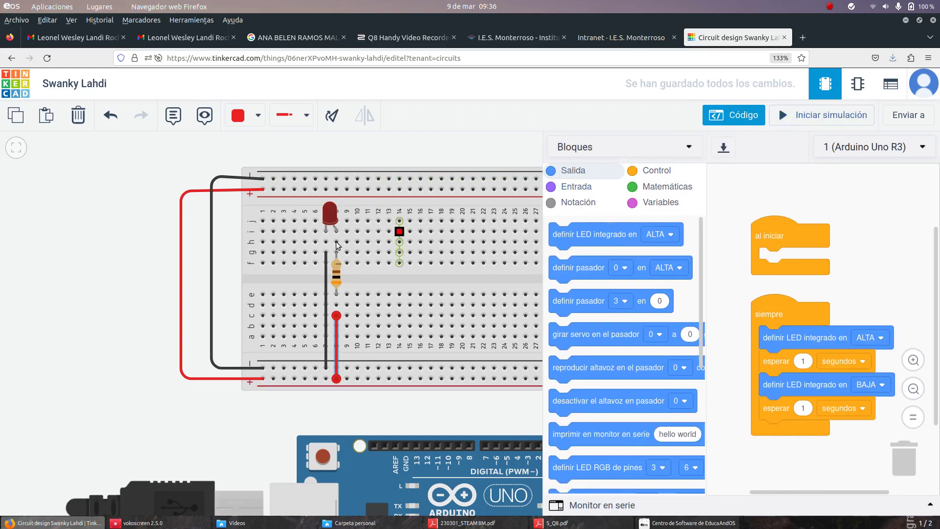
- Replace the red wire between hole c8 and the lower positive rail with one from c8 to Arduino digital pin 13
{"action": "key", "text": "Delete"}
{"action": "left_click", "coordinate": [336, 315]}
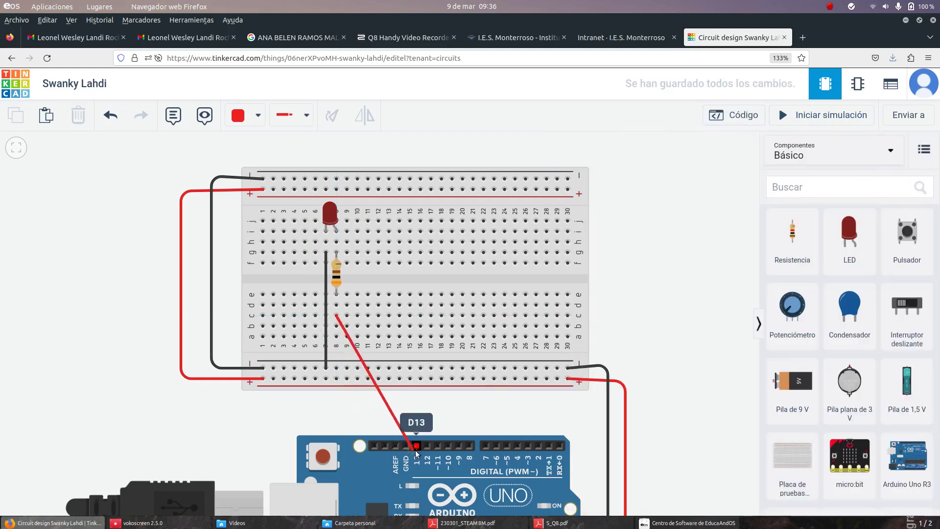
{"action": "left_click", "coordinate": [418, 445]}
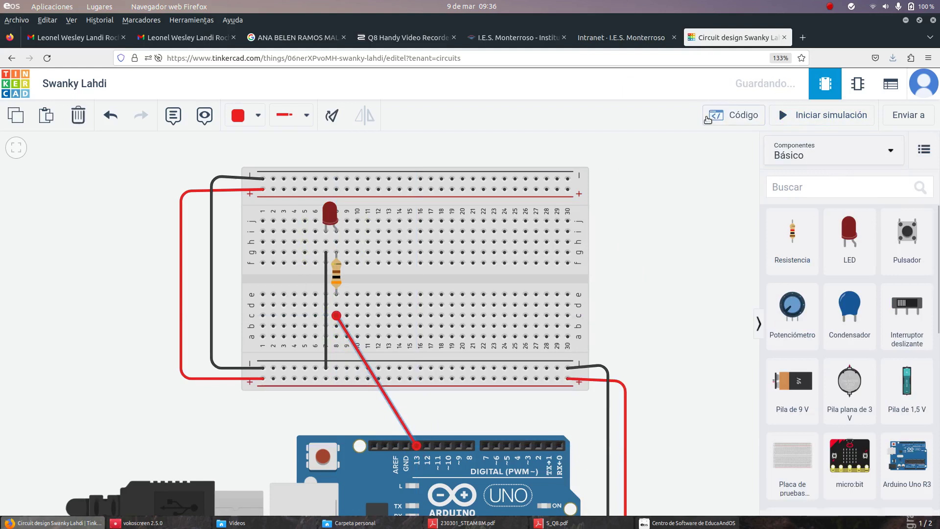
- Open the Arduino's block code, enlarge the blocks, then run the simulation to test the LED on pin 13 and stop it
{"action": "left_click", "coordinate": [733, 114]}
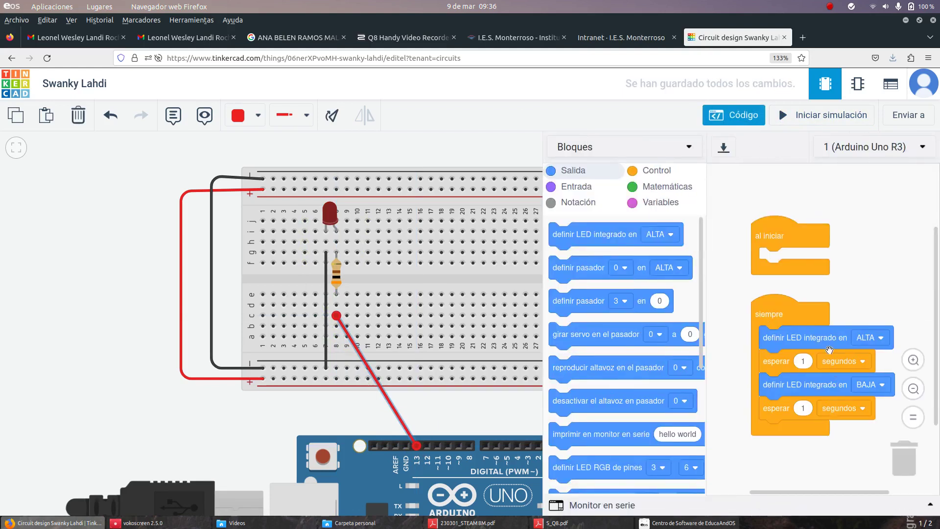
{"action": "left_click", "coordinate": [913, 360]}
{"action": "left_click_drag", "start_coordinate": [859, 310], "coordinate": [772, 302]}
{"action": "left_click", "coordinate": [785, 115]}
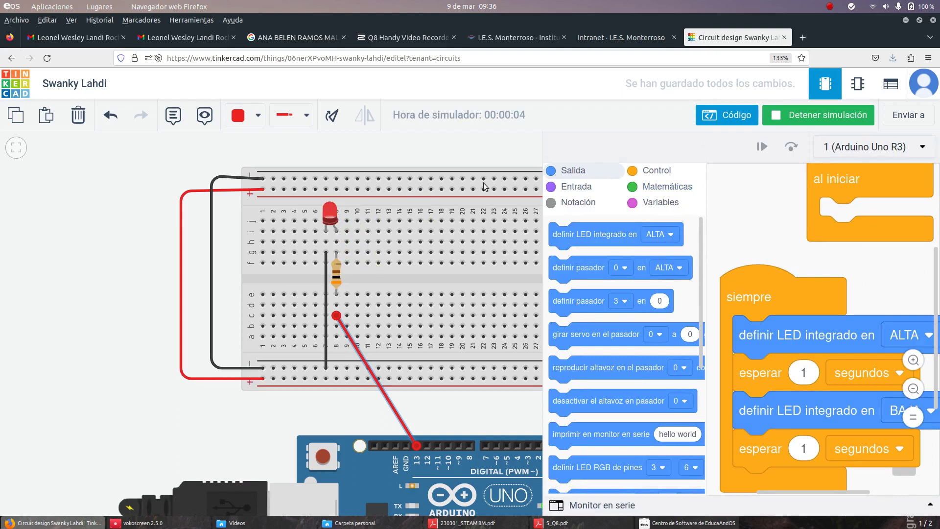
{"action": "left_click", "coordinate": [778, 117]}
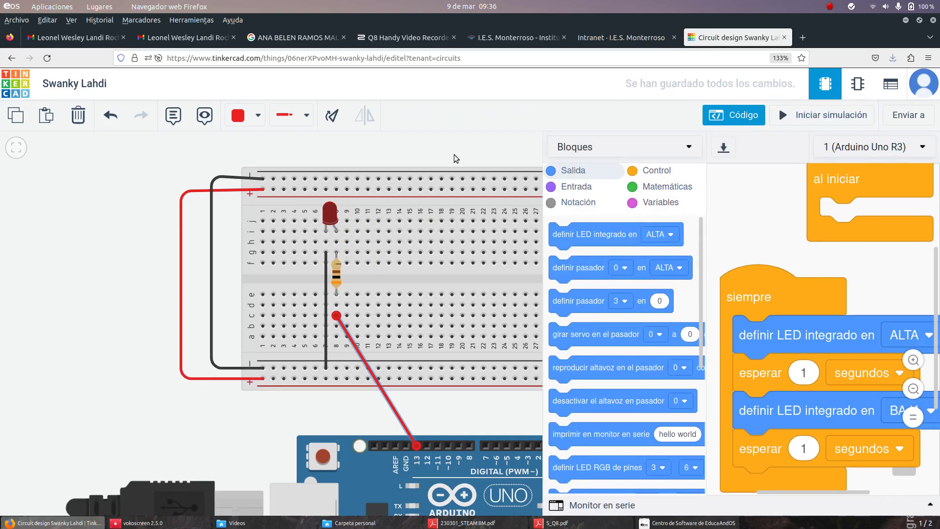
- Close the block code and place a pushbutton across the breadboard's centre gap in columns 20 to 22
{"action": "left_click_drag", "start_coordinate": [452, 154], "coordinate": [381, 155]}
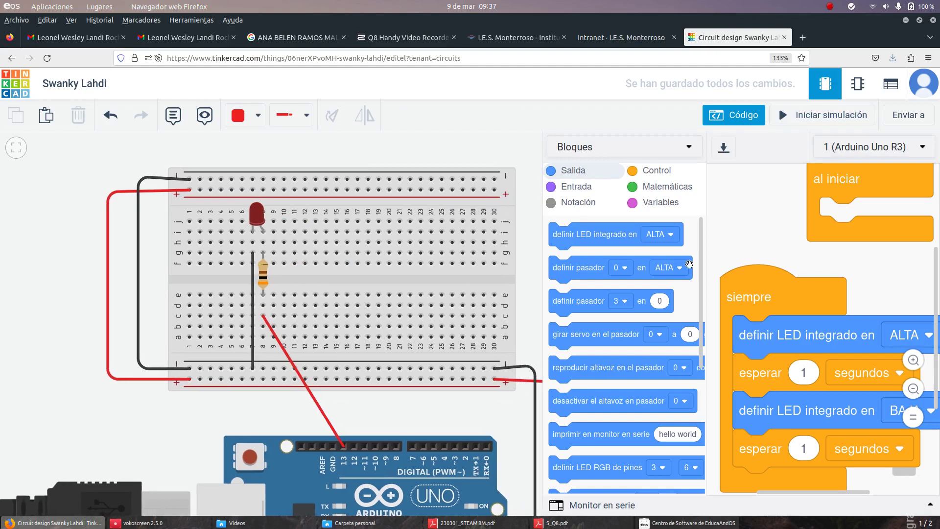
{"action": "left_click", "coordinate": [746, 121]}
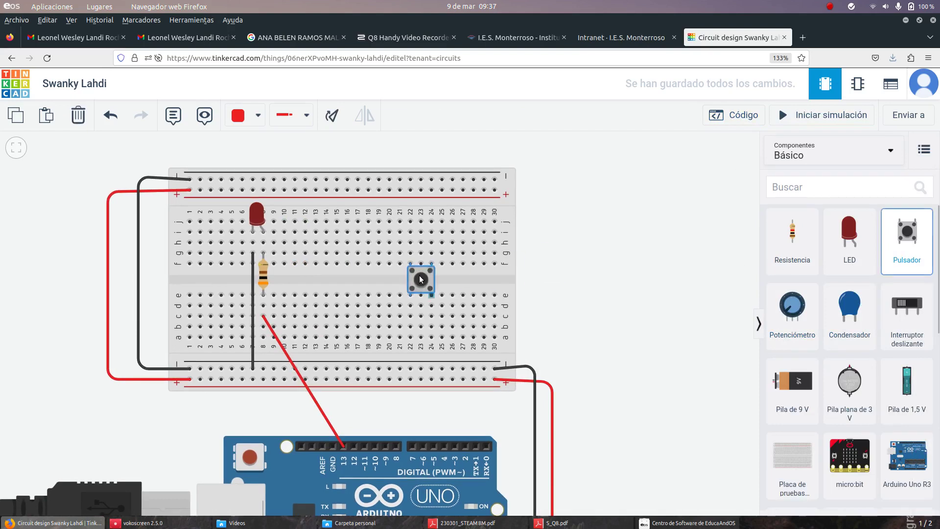
{"action": "left_click", "coordinate": [402, 278]}
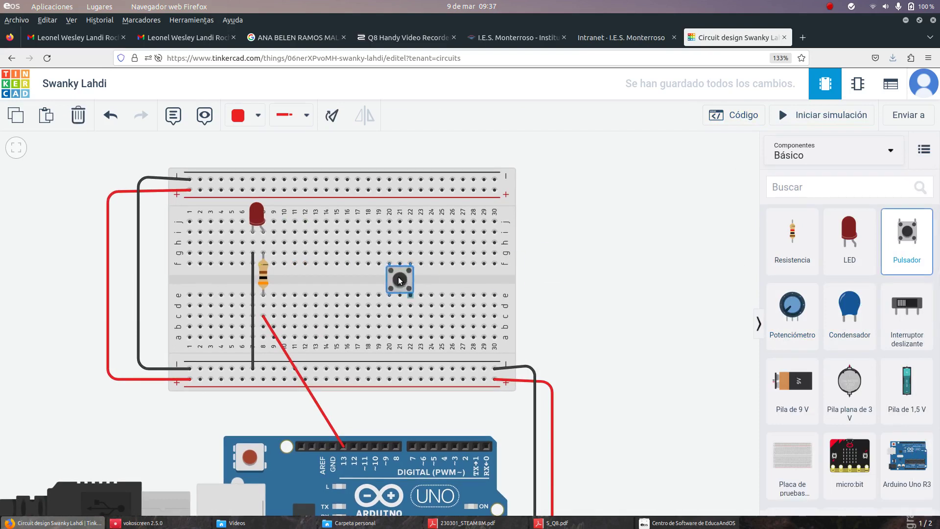
{"action": "scroll", "coordinate": [387, 335], "scroll_direction": "up", "scroll_amount": 4}
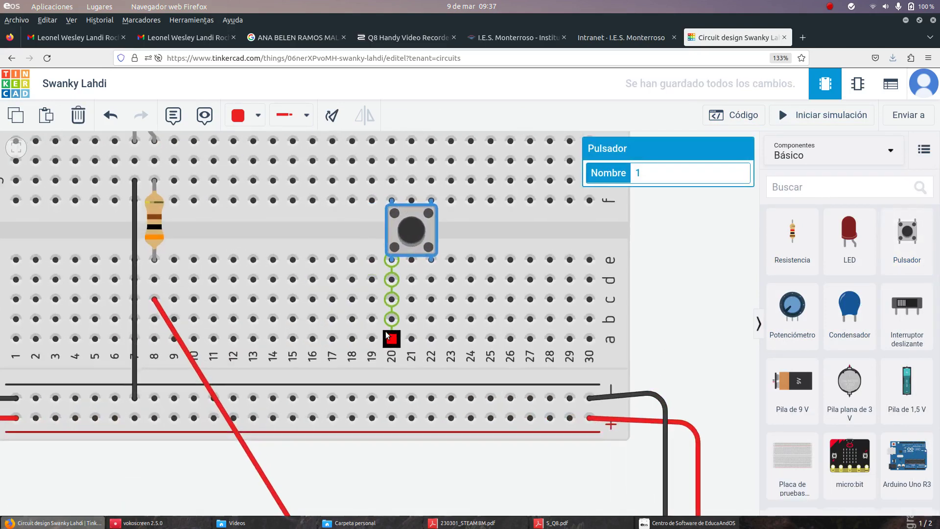
{"action": "scroll", "coordinate": [386, 335], "scroll_direction": "down", "scroll_amount": 1}
{"action": "scroll", "coordinate": [386, 337], "scroll_direction": "down", "scroll_amount": 5}
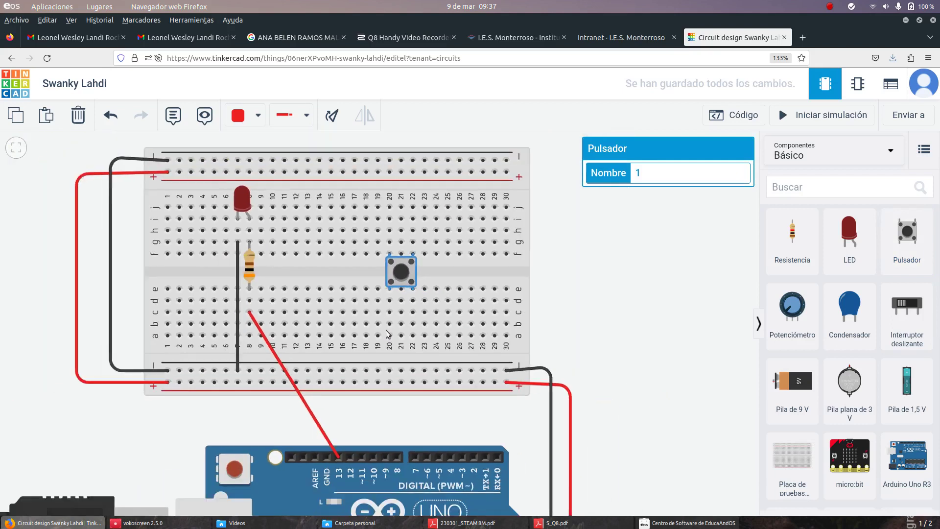
- Examine the pushbutton, the breadboard's lower power rails and the LED wire running to Arduino pin 13
{"action": "left_click", "coordinate": [586, 258]}
{"action": "left_click_drag", "start_coordinate": [587, 259], "coordinate": [618, 324]}
{"action": "scroll", "coordinate": [618, 316], "scroll_direction": "up", "scroll_amount": 5}
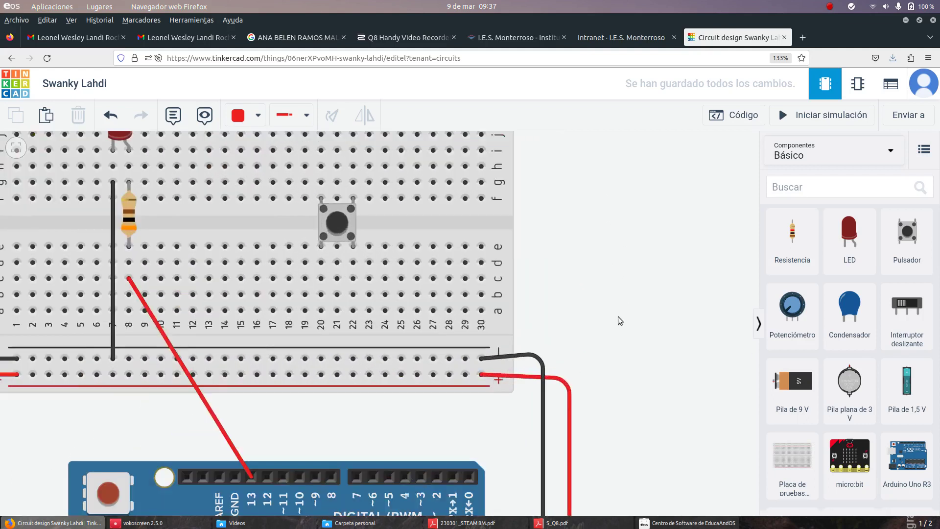
{"action": "left_click_drag", "start_coordinate": [601, 294], "coordinate": [721, 337]}
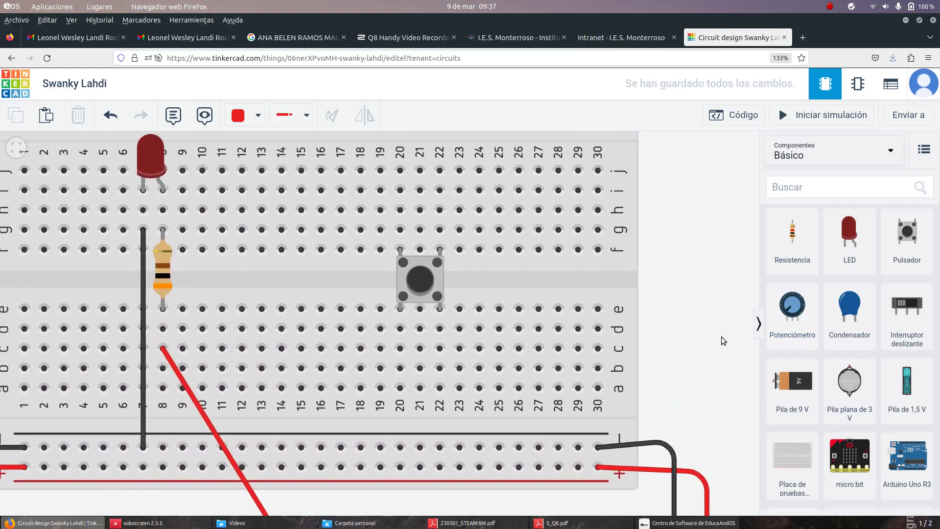
{"action": "left_click_drag", "start_coordinate": [658, 300], "coordinate": [684, 304]}
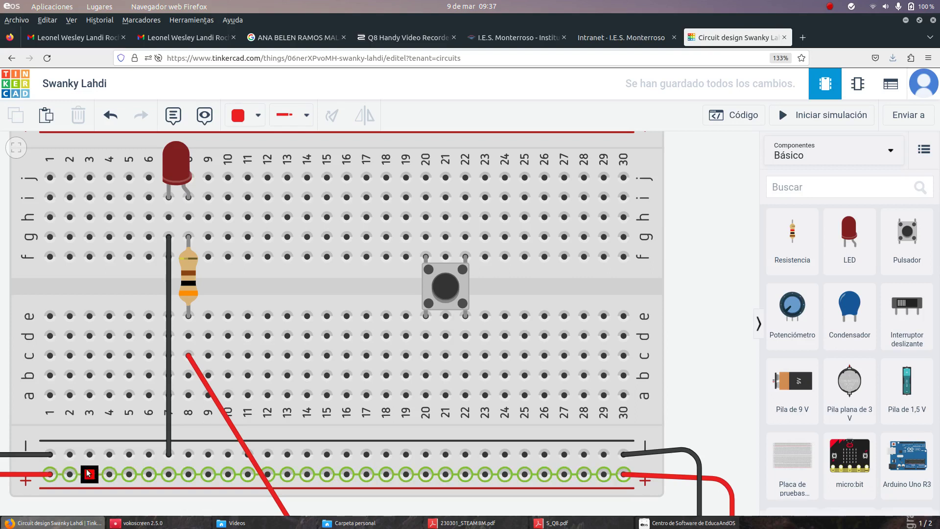
{"action": "left_click", "coordinate": [167, 453]}
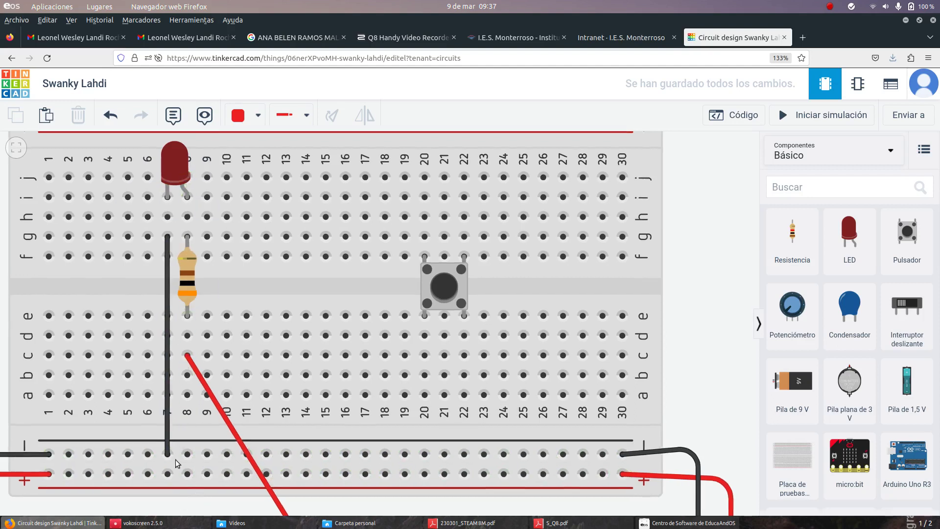
{"action": "left_click_drag", "start_coordinate": [199, 459], "coordinate": [153, 373]}
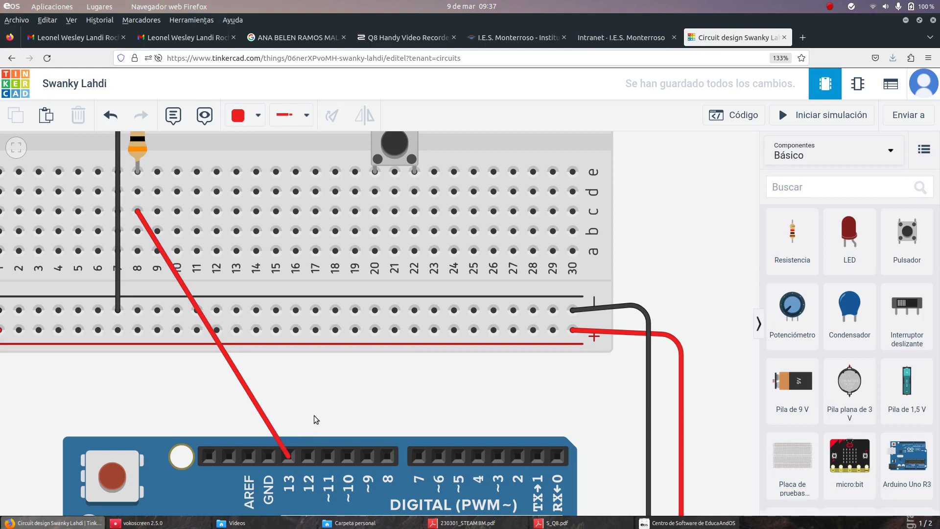
{"action": "left_click_drag", "start_coordinate": [661, 240], "coordinate": [684, 319]}
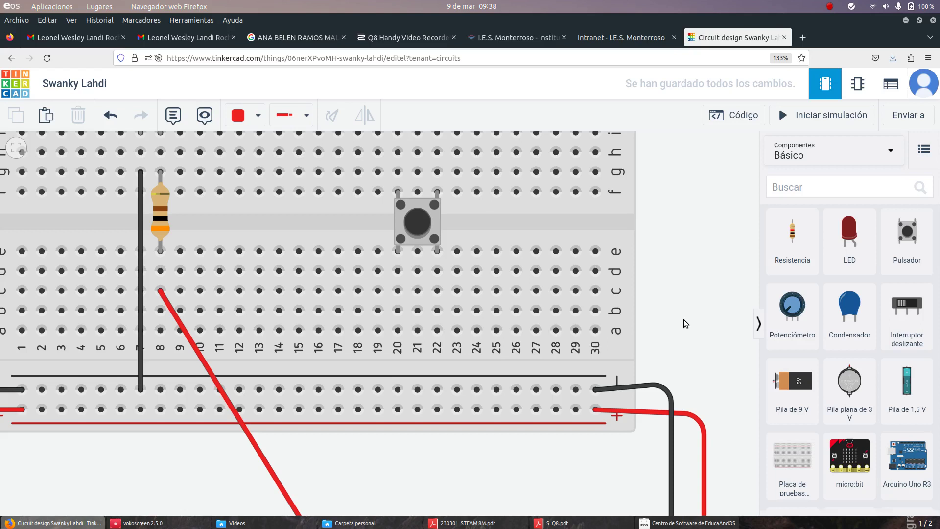
{"action": "scroll", "coordinate": [309, 421], "scroll_direction": "down", "scroll_amount": 2}
{"action": "scroll", "coordinate": [318, 414], "scroll_direction": "up", "scroll_amount": 1}
{"action": "scroll", "coordinate": [318, 413], "scroll_direction": "left", "scroll_amount": 1}
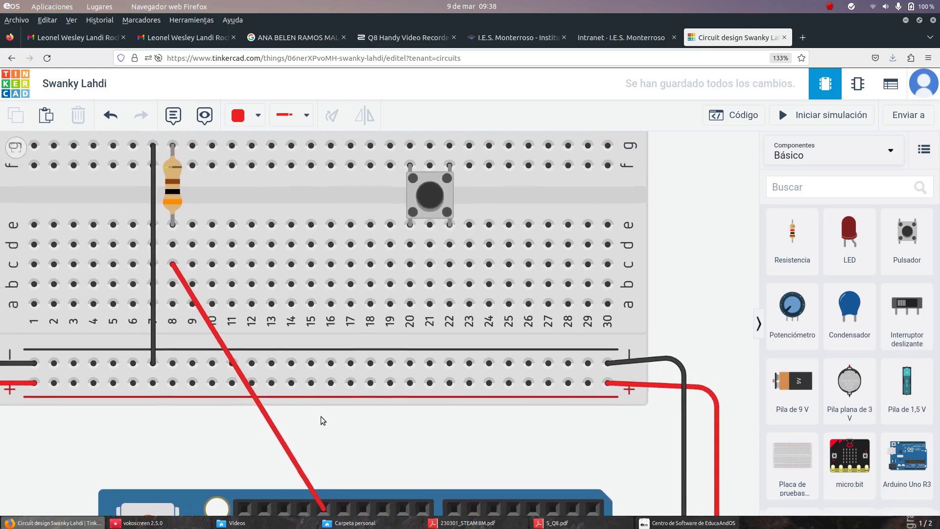
{"action": "scroll", "coordinate": [324, 415], "scroll_direction": "left", "scroll_amount": 1}
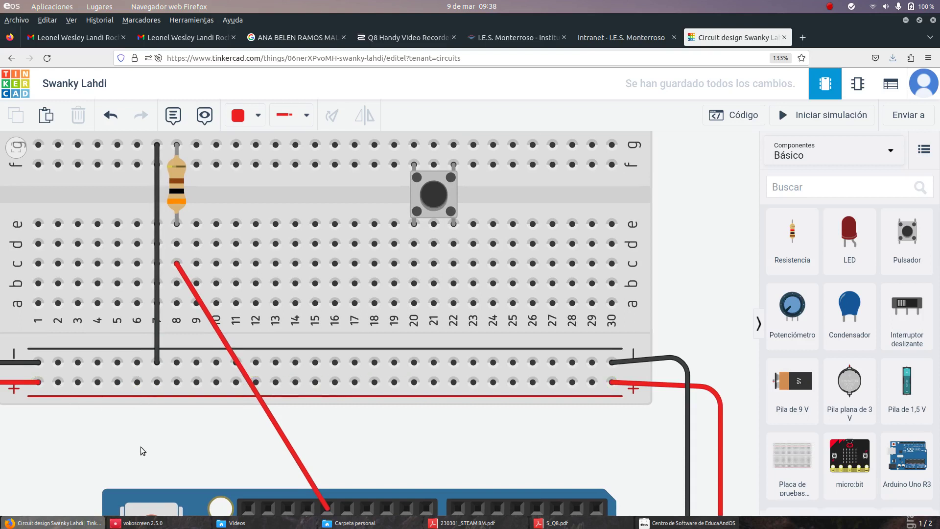
{"action": "scroll", "coordinate": [140, 446], "scroll_direction": "down", "scroll_amount": 2}
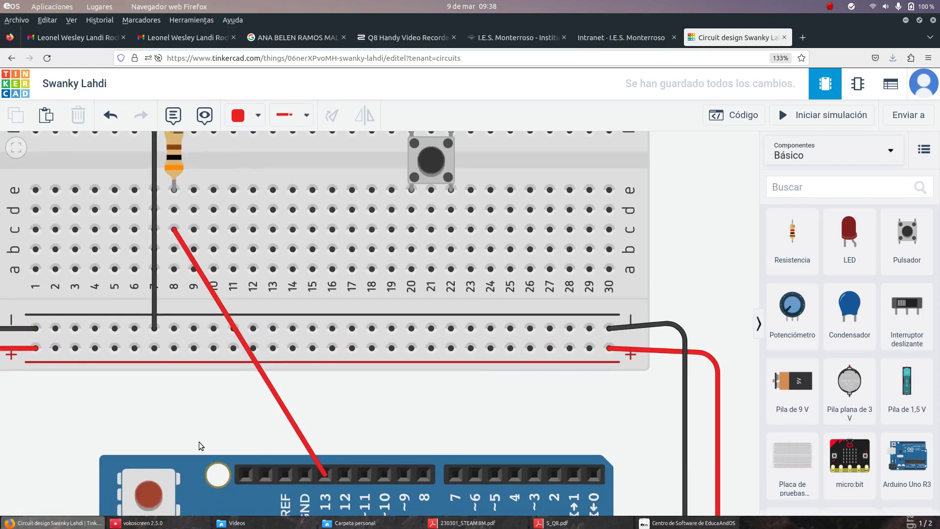
{"action": "scroll", "coordinate": [245, 504], "scroll_direction": "down", "scroll_amount": 5}
{"action": "scroll", "coordinate": [174, 233], "scroll_direction": "up", "scroll_amount": 3}
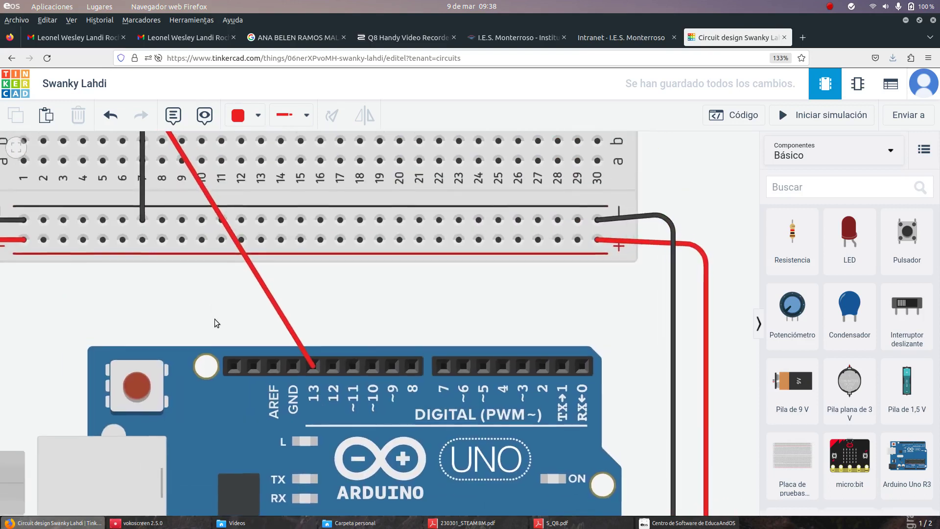
- Wire the lower positive rail to hole b20 below the pushbutton's first leg in red
{"action": "scroll", "coordinate": [196, 305], "scroll_direction": "up", "scroll_amount": 5}
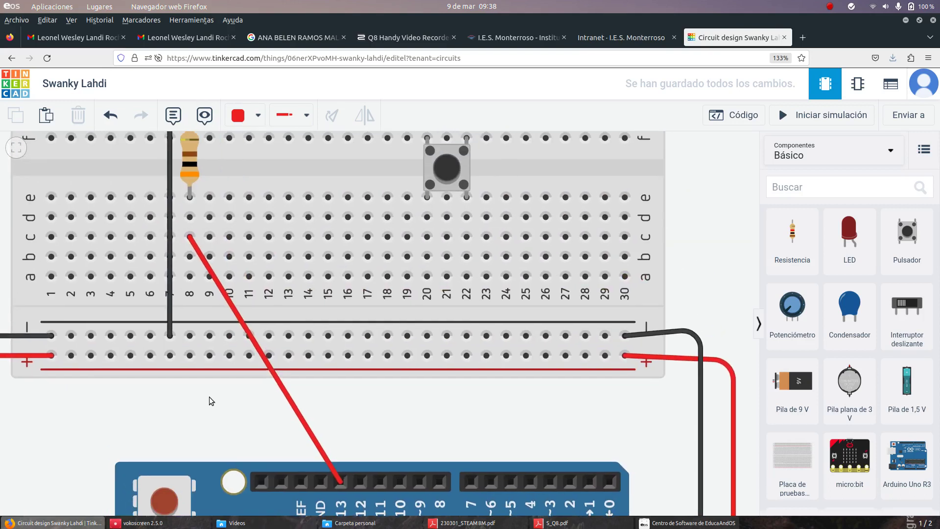
{"action": "scroll", "coordinate": [211, 400], "scroll_direction": "up", "scroll_amount": 2}
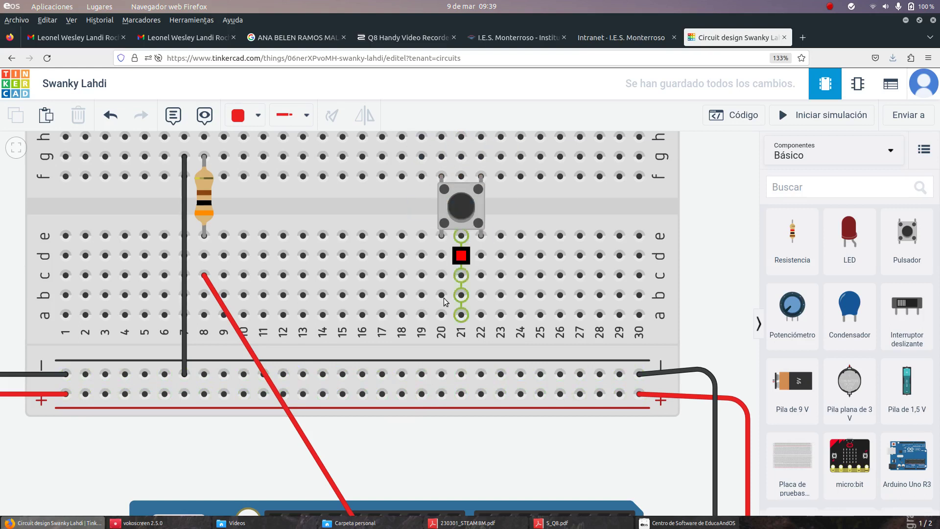
{"action": "left_click", "coordinate": [440, 394]}
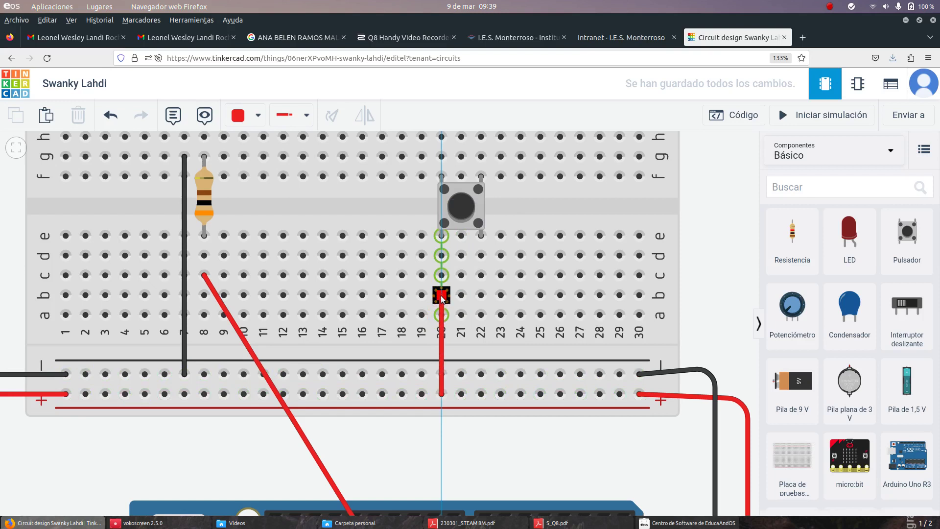
{"action": "left_click", "coordinate": [441, 295]}
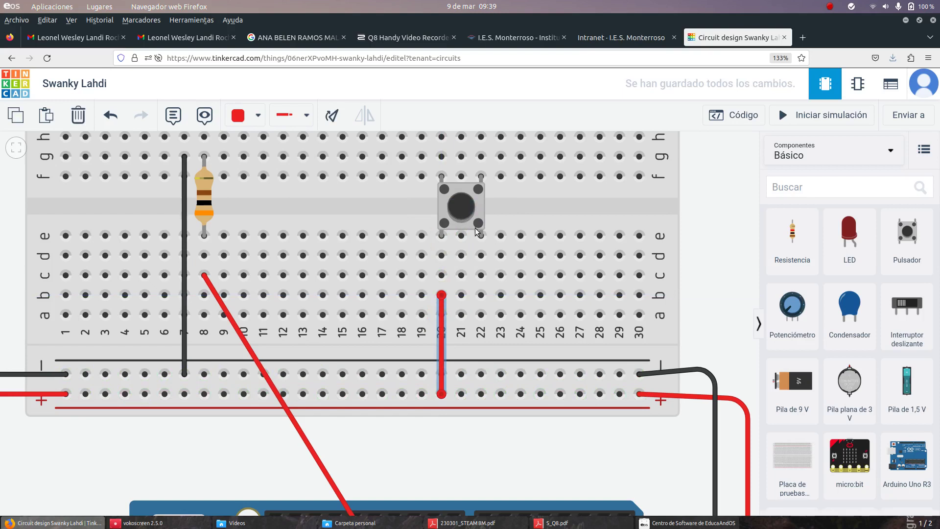
- Place a resistor from hole b22 below the pushbutton to the lower negative rail and set it to 300 Ω
{"action": "left_click", "coordinate": [784, 263]}
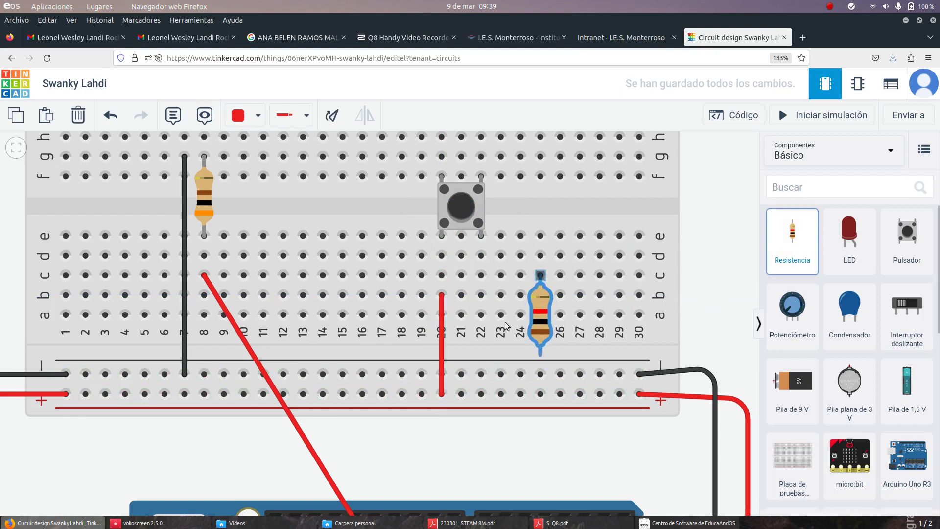
{"action": "left_click", "coordinate": [481, 333]}
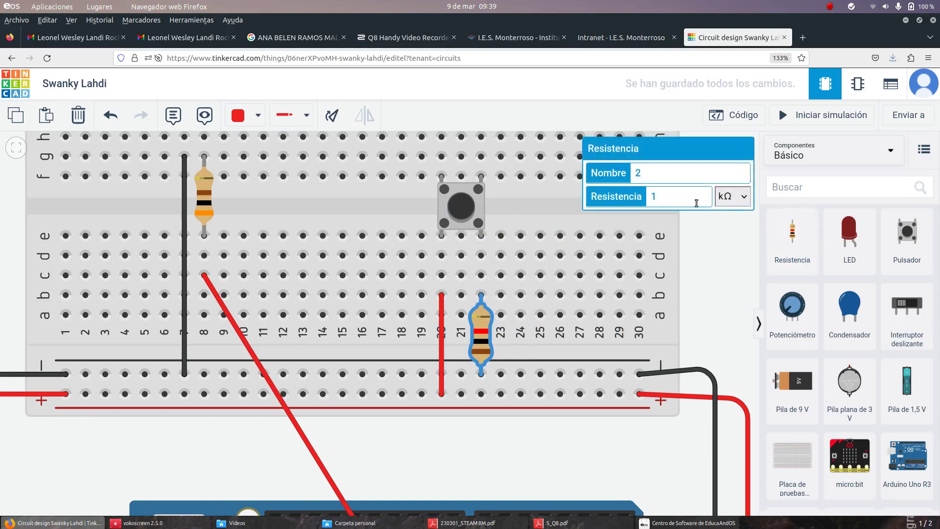
{"action": "left_click", "coordinate": [730, 197]}
{"action": "left_click", "coordinate": [727, 264]}
{"action": "double_click", "coordinate": [669, 205]}
{"action": "type", "text": "4"}
{"action": "key", "text": "BackSpace"}
{"action": "type", "text": "300"}
{"action": "left_click", "coordinate": [710, 239]}
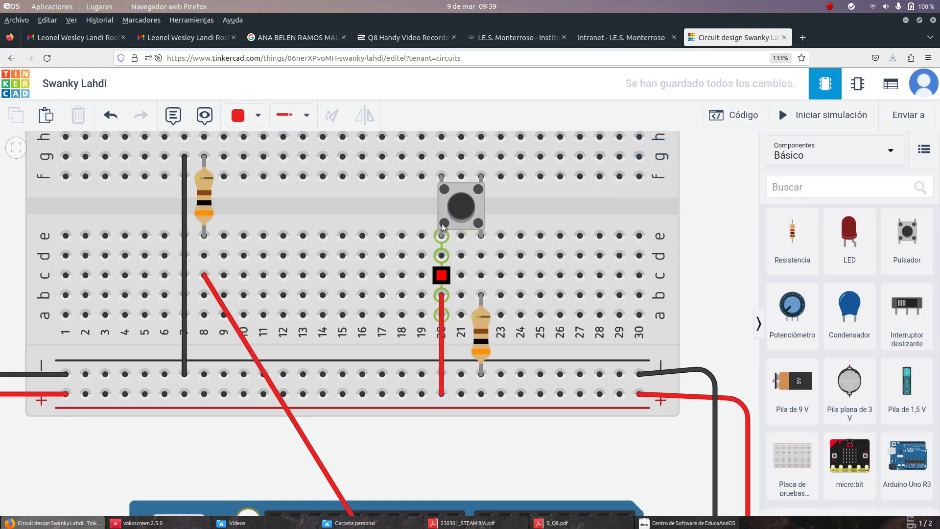
- Run the simulation, actuate the pushbutton to test its circuit, and stop the simulation
{"action": "left_click", "coordinate": [810, 114]}
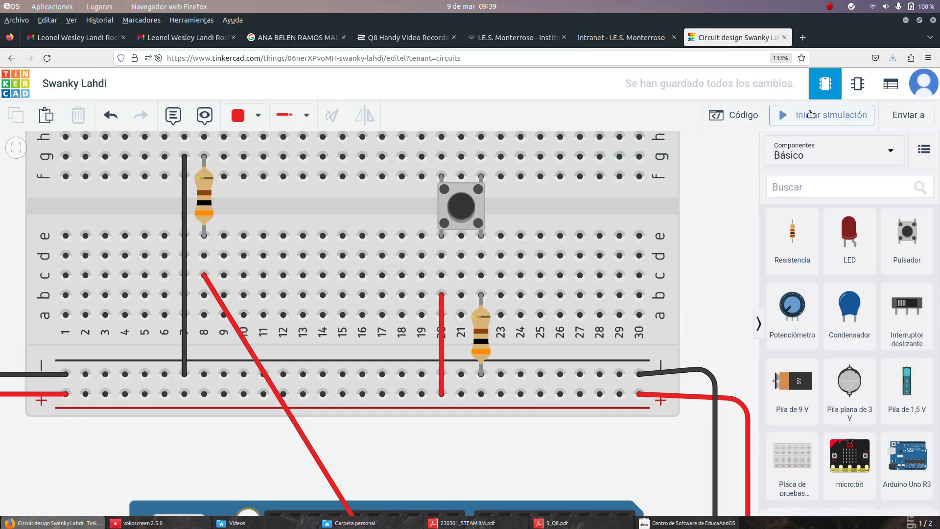
{"action": "left_click", "coordinate": [460, 211]}
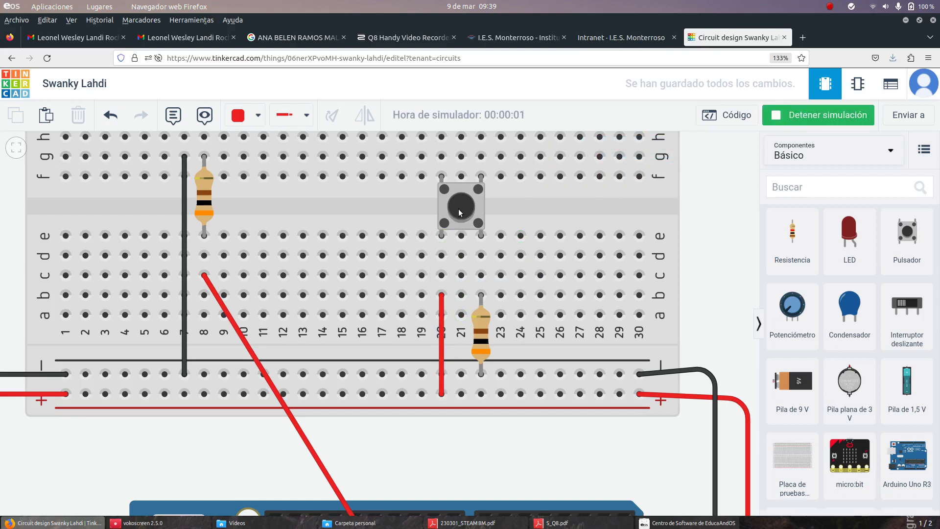
{"action": "left_click", "coordinate": [460, 211]}
{"action": "left_click", "coordinate": [790, 119]}
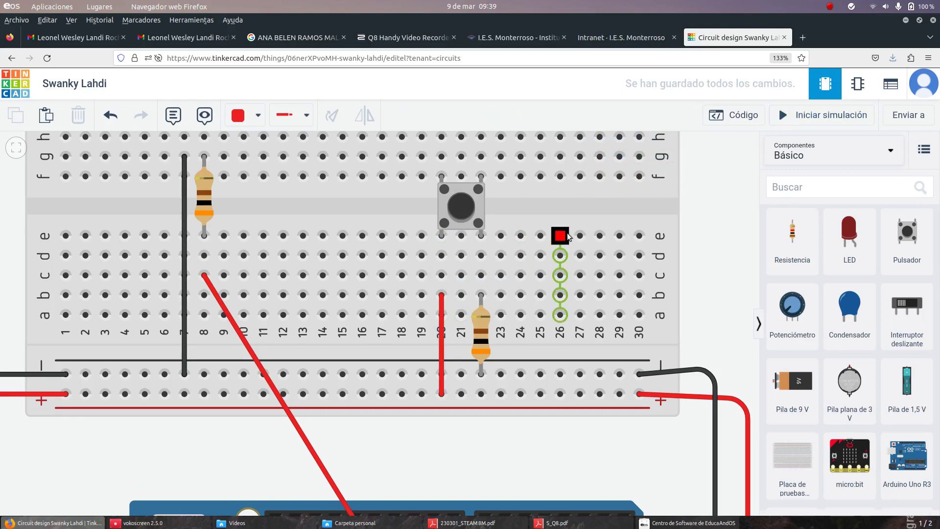
- Wire hole c22 to Arduino digital pin 2 in red and route the wire with a right-angle bend near column 27
{"action": "mouse_move", "coordinate": [721, 328]}
{"action": "left_mouse_down"}
{"action": "mouse_move", "coordinate": [708, 239]}
{"action": "mouse_move", "coordinate": [703, 270]}
{"action": "left_mouse_up"}
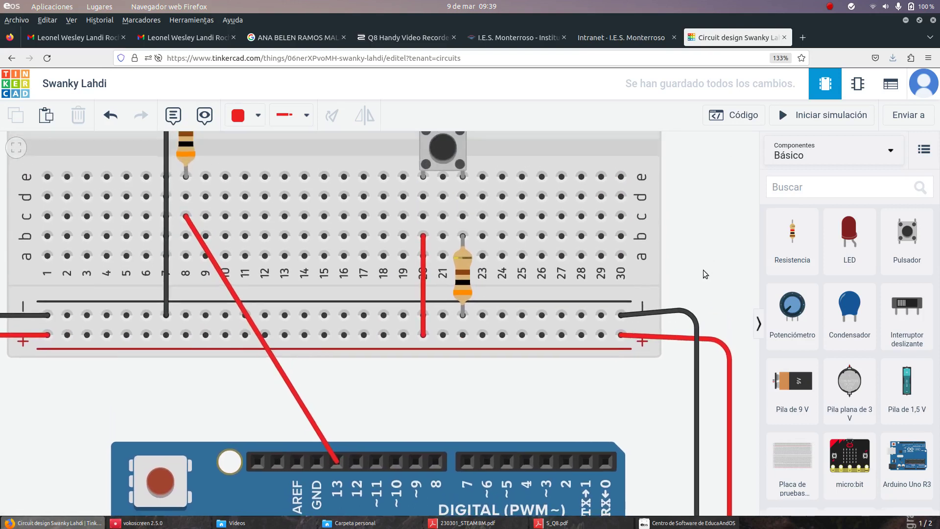
{"action": "left_click", "coordinate": [462, 216]}
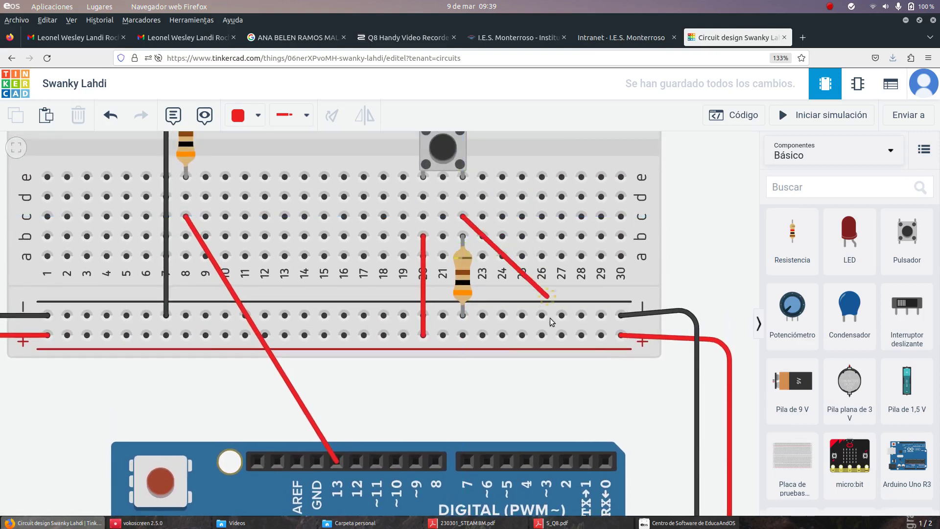
{"action": "left_click", "coordinate": [567, 460]}
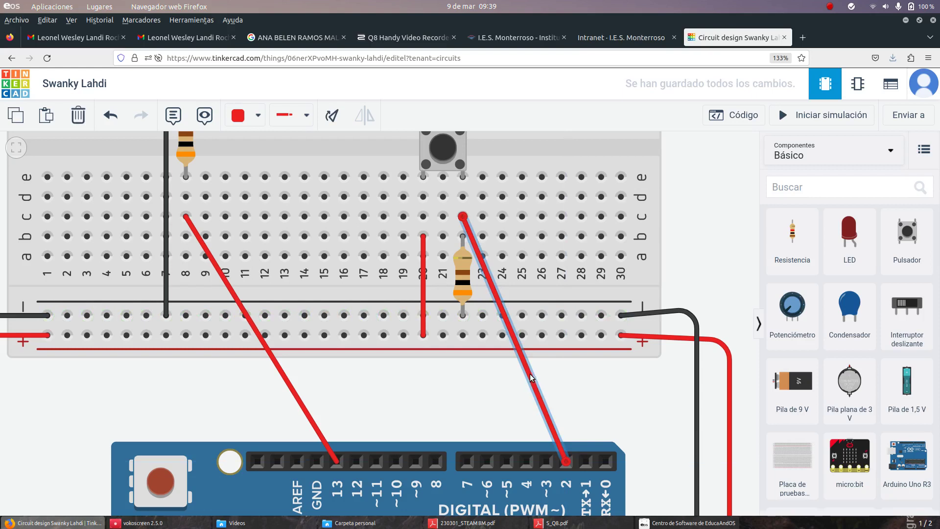
{"action": "left_click_drag", "start_coordinate": [530, 380], "coordinate": [562, 218]}
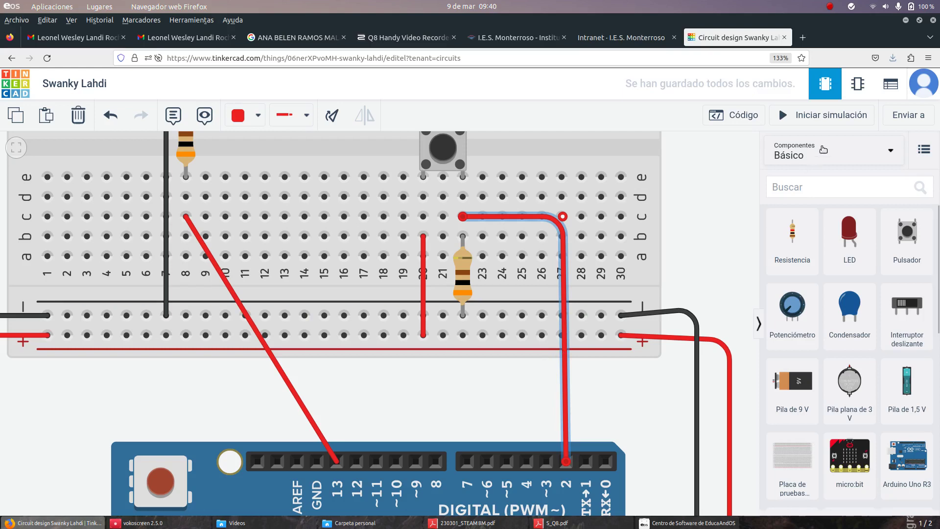
- Open the block code for the Arduino and detach the default LED blink blocks from the "siempre" loop
{"action": "left_click", "coordinate": [751, 114]}
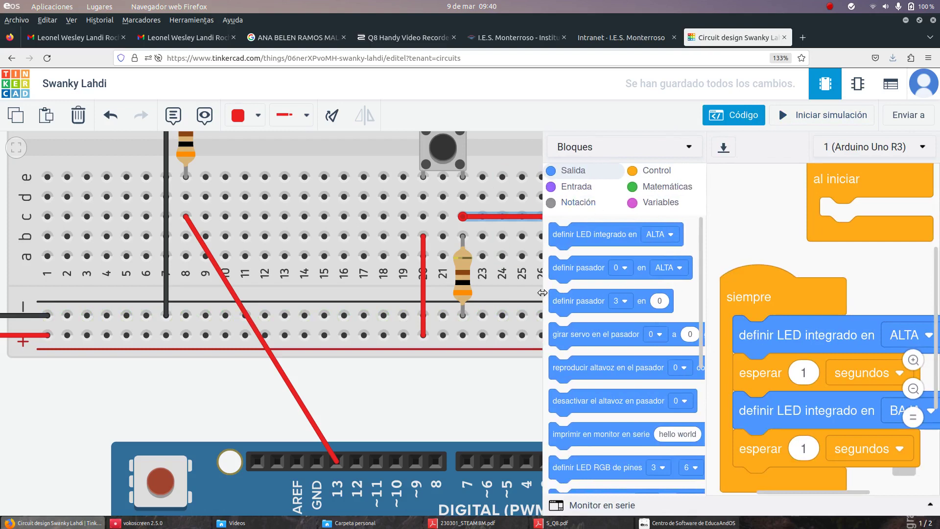
{"action": "left_click_drag", "start_coordinate": [543, 294], "coordinate": [529, 294]}
{"action": "left_click", "coordinate": [421, 380]}
{"action": "left_click_drag", "start_coordinate": [421, 380], "coordinate": [362, 421]}
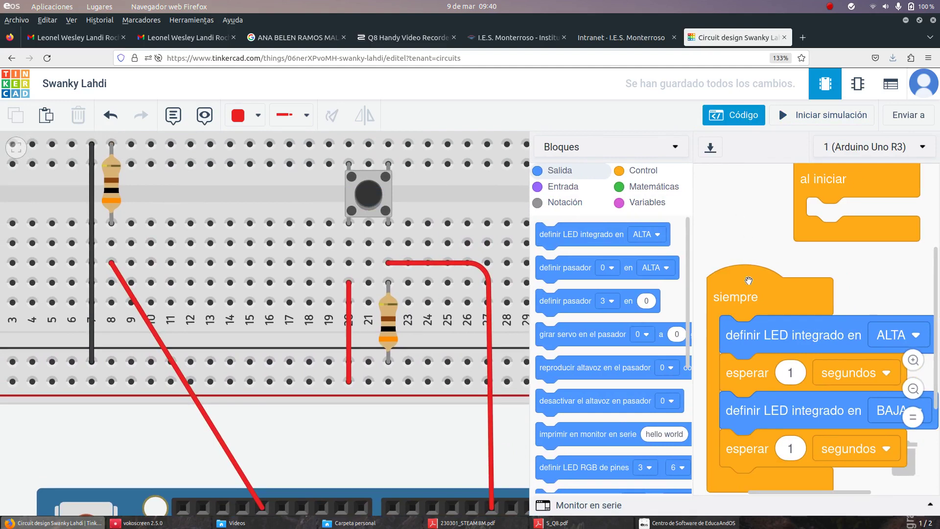
{"action": "left_click_drag", "start_coordinate": [749, 274], "coordinate": [750, 240]}
{"action": "mouse_move", "coordinate": [756, 308]}
{"action": "left_mouse_down"}
{"action": "mouse_move", "coordinate": [783, 335]}
{"action": "mouse_move", "coordinate": [787, 469]}
{"action": "left_mouse_up"}
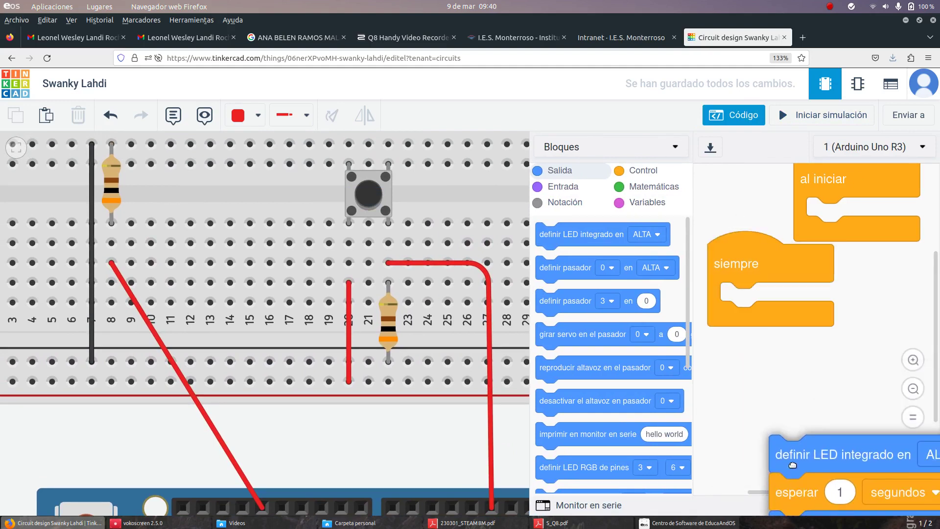
- Add a "si / si no" block to the "siempre" loop and insert a < comparison as its condition
{"action": "left_click", "coordinate": [642, 172]}
{"action": "scroll", "coordinate": [612, 293], "scroll_direction": "down", "scroll_amount": 5}
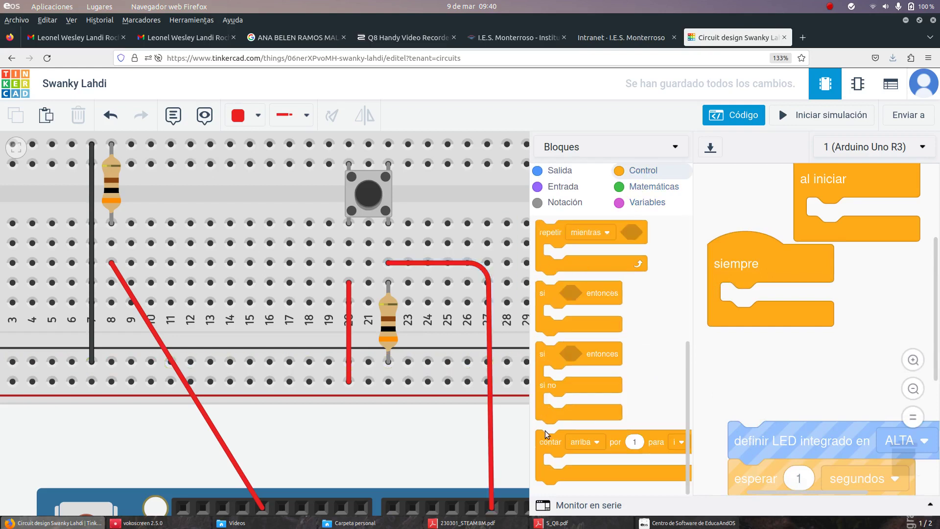
{"action": "left_click_drag", "start_coordinate": [551, 363], "coordinate": [749, 313]}
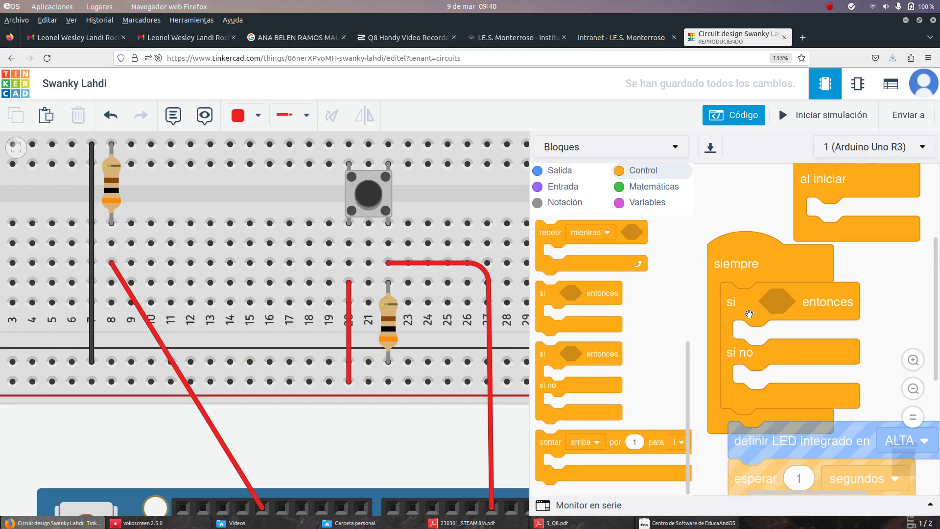
{"action": "left_click", "coordinate": [647, 187]}
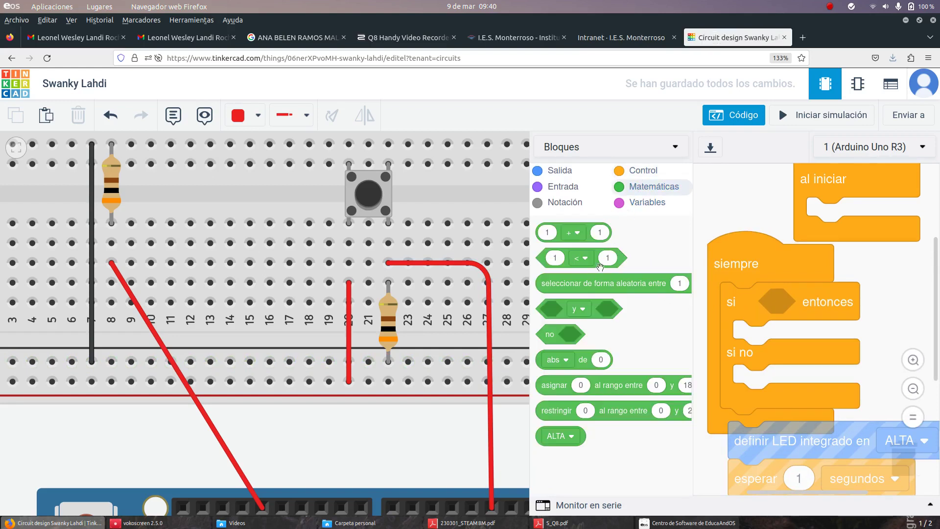
{"action": "left_click_drag", "start_coordinate": [568, 258], "coordinate": [802, 296]}
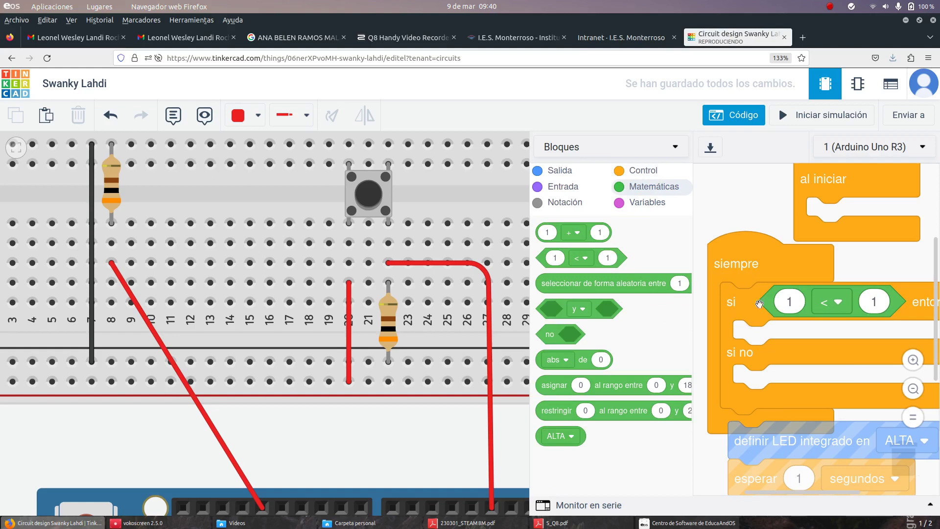
- Put a "leer pasador digital" block in the comparison's first operand and set it to pin 2
{"action": "left_click", "coordinate": [569, 186]}
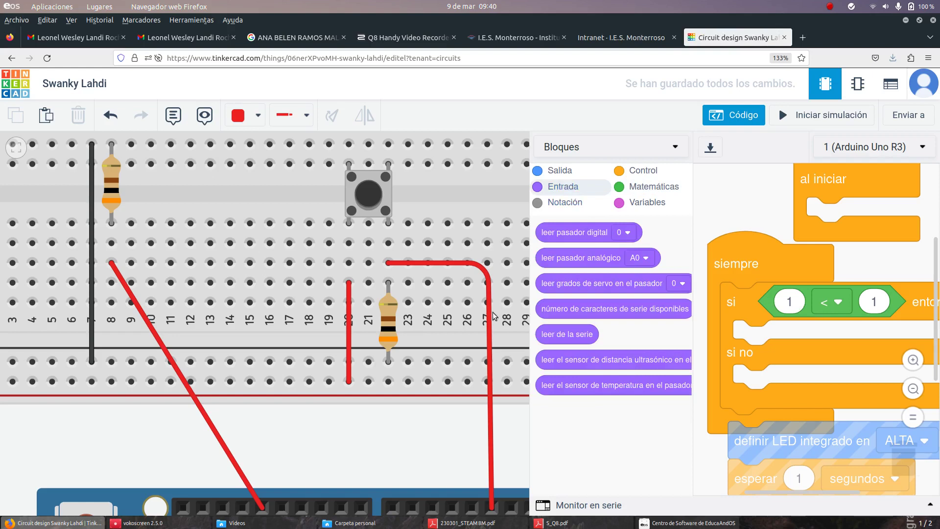
{"action": "left_click_drag", "start_coordinate": [445, 424], "coordinate": [414, 404]}
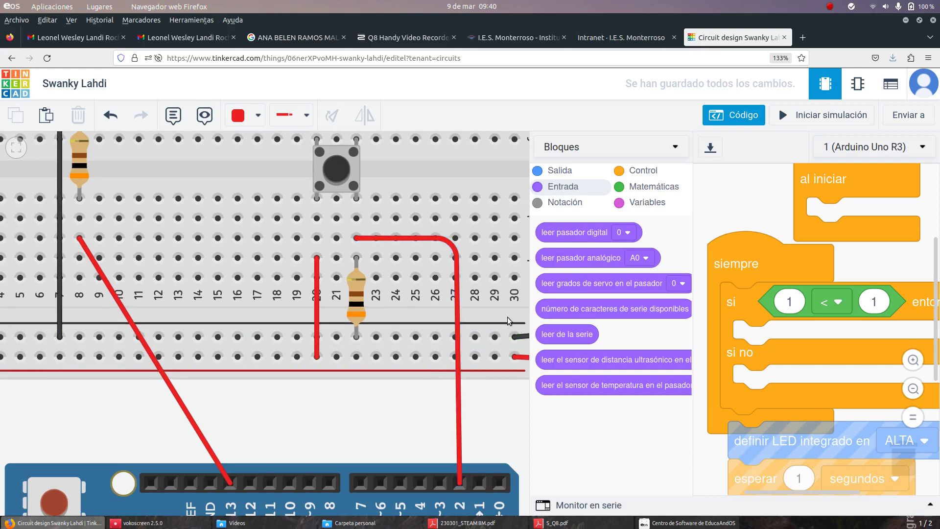
{"action": "left_click_drag", "start_coordinate": [578, 236], "coordinate": [818, 308]}
{"action": "left_click", "coordinate": [910, 306]}
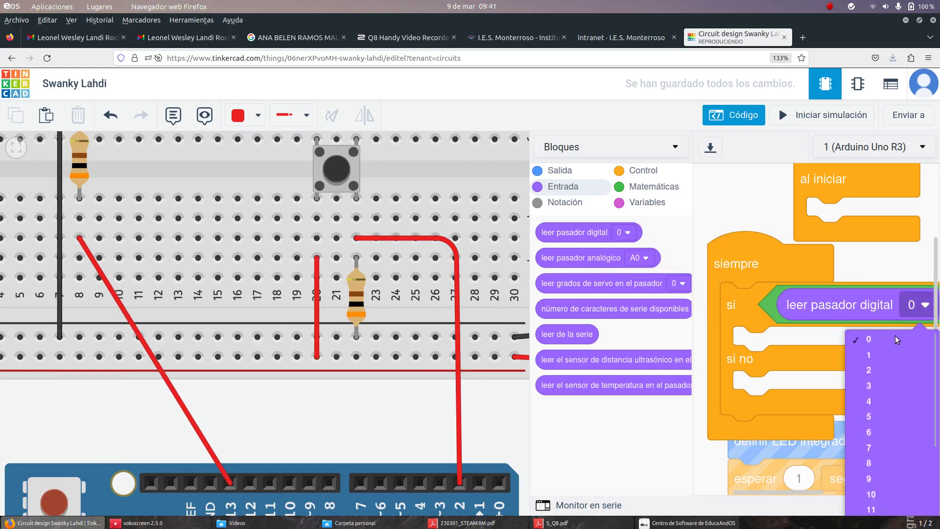
{"action": "left_click", "coordinate": [896, 362]}
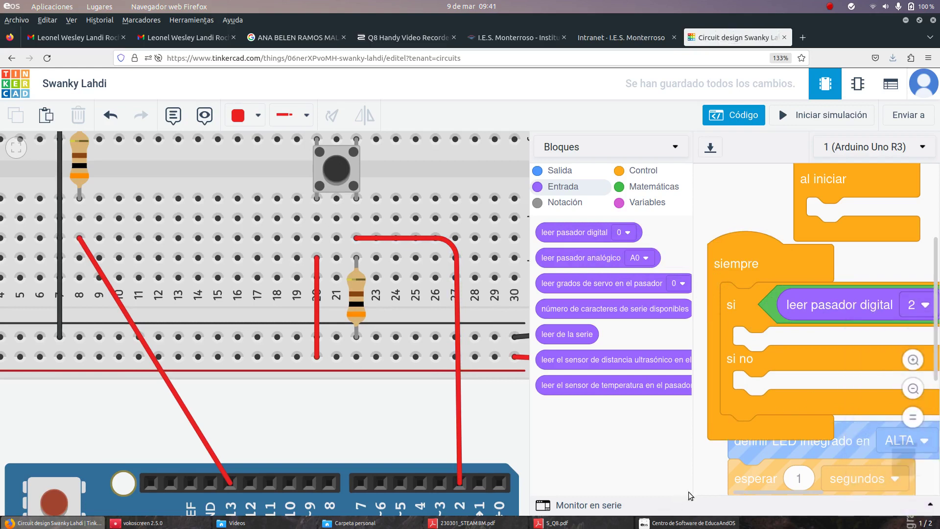
- Change the comparison operator in the "si" condition to =
{"action": "left_click_drag", "start_coordinate": [784, 266], "coordinate": [724, 267]}
{"action": "left_click", "coordinate": [928, 308]}
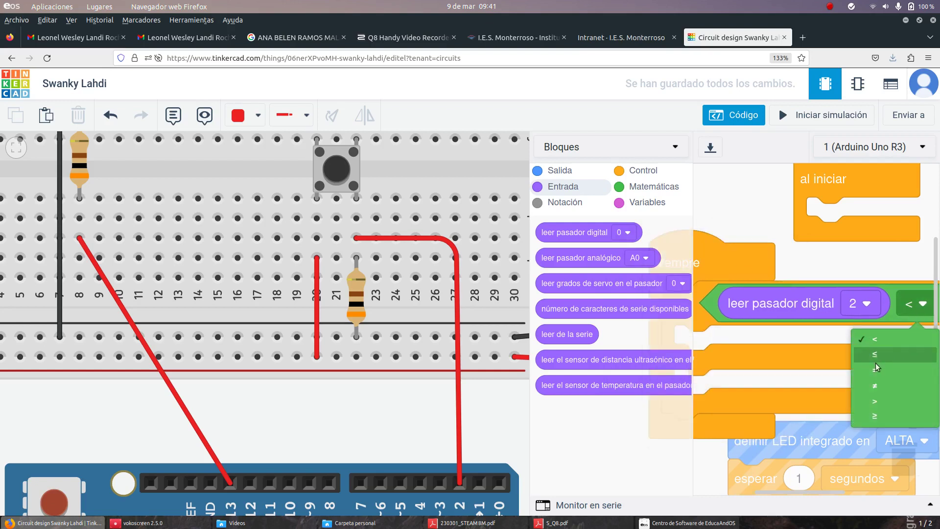
{"action": "left_click", "coordinate": [879, 372]}
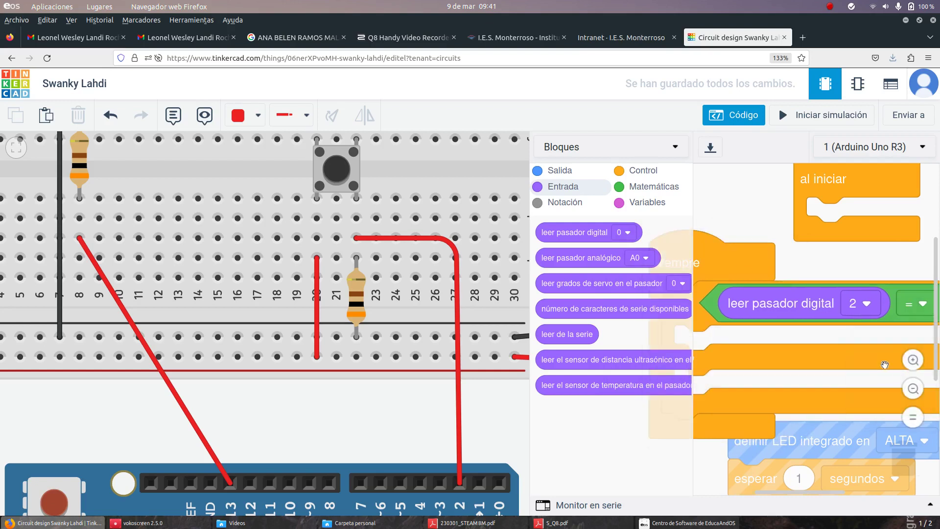
{"action": "left_click_drag", "start_coordinate": [713, 263], "coordinate": [815, 279]}
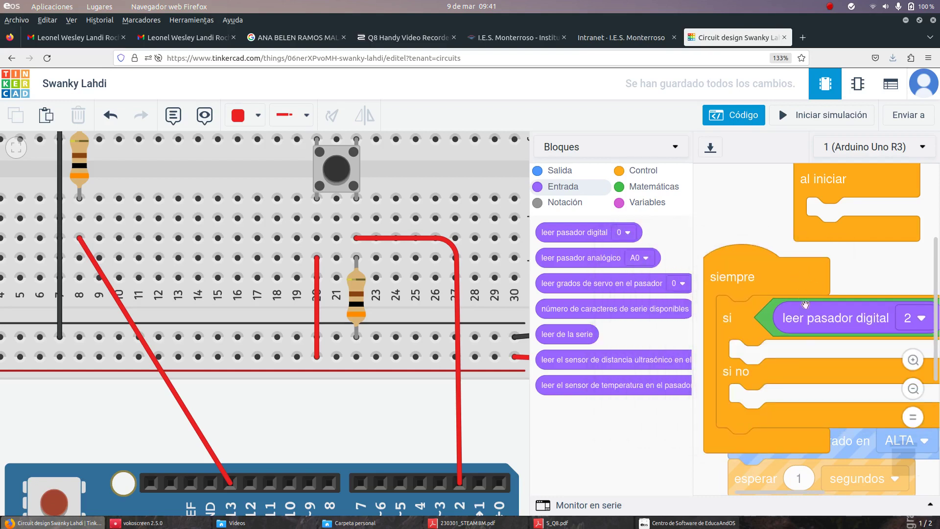
- Discard the detached blocks from "esperar" onward and move "definir LED integrado en ALTA" into the "si" branch
{"action": "left_click_drag", "start_coordinate": [750, 458], "coordinate": [755, 526]}
{"action": "scroll", "coordinate": [883, 278], "scroll_direction": "down", "scroll_amount": 2}
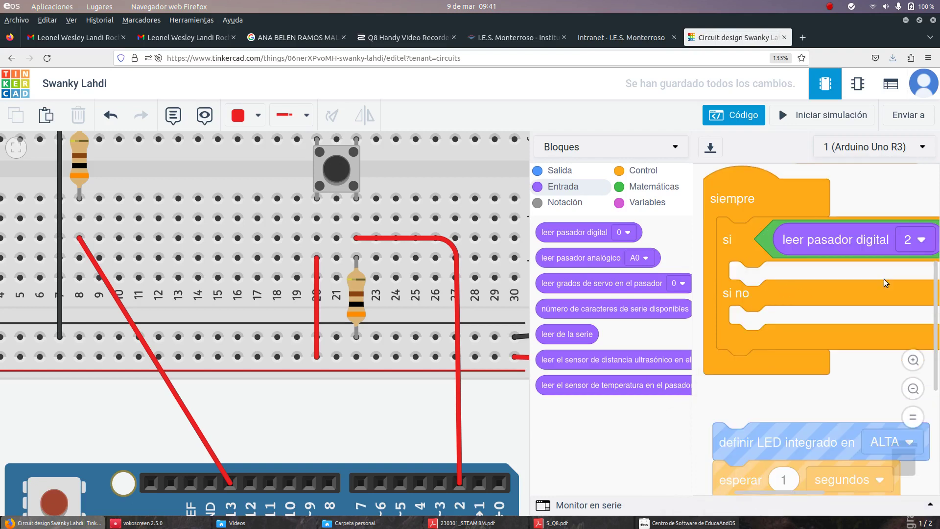
{"action": "left_click_drag", "start_coordinate": [770, 478], "coordinate": [553, 480]}
{"action": "left_click_drag", "start_coordinate": [725, 440], "coordinate": [753, 277]}
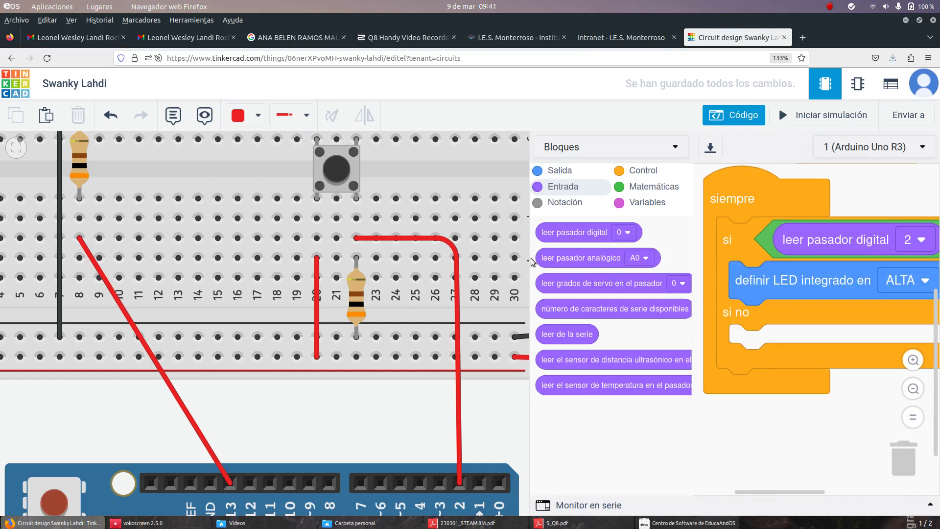
{"action": "left_click_drag", "start_coordinate": [531, 258], "coordinate": [503, 258]}
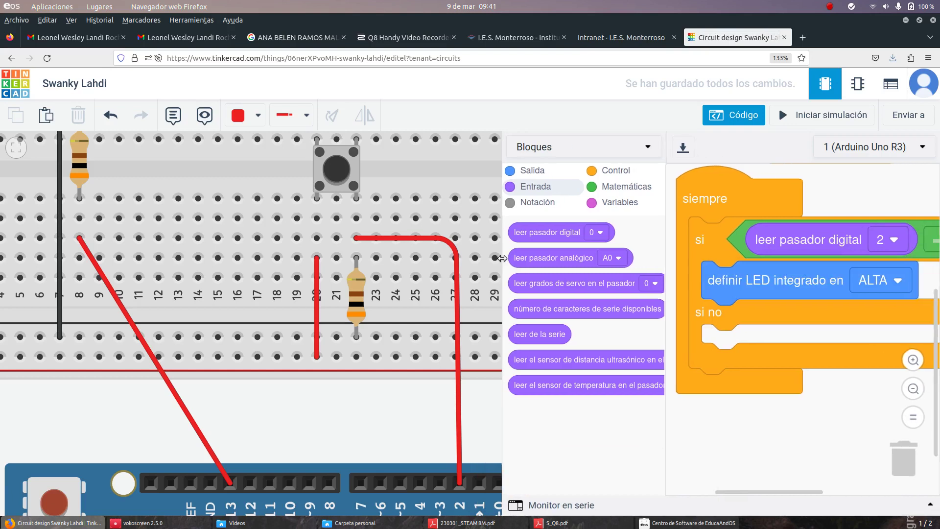
{"action": "left_click", "coordinate": [618, 171]}
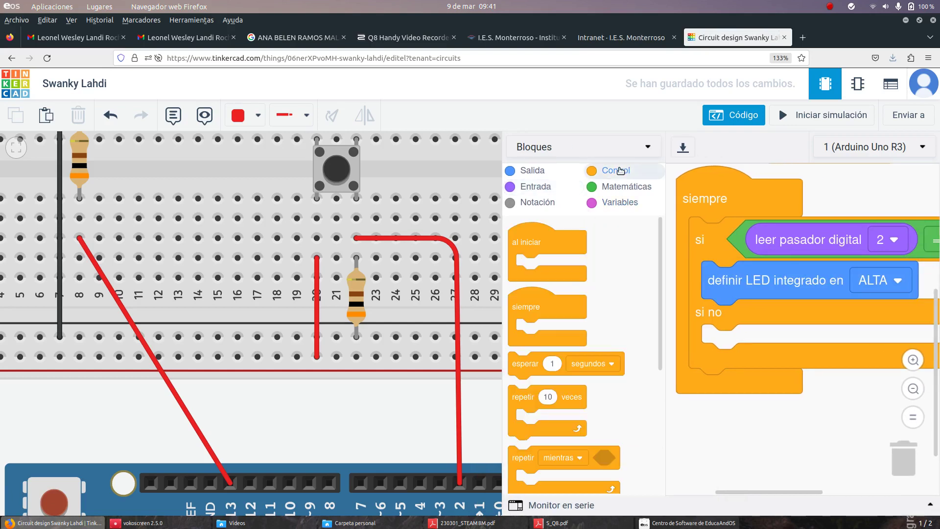
{"action": "left_click", "coordinate": [544, 185]}
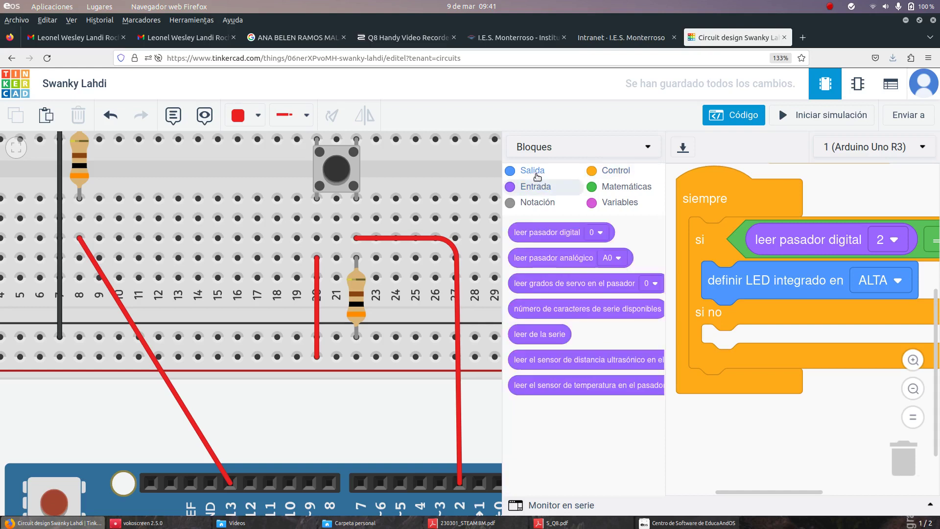
{"action": "left_click", "coordinate": [537, 174]}
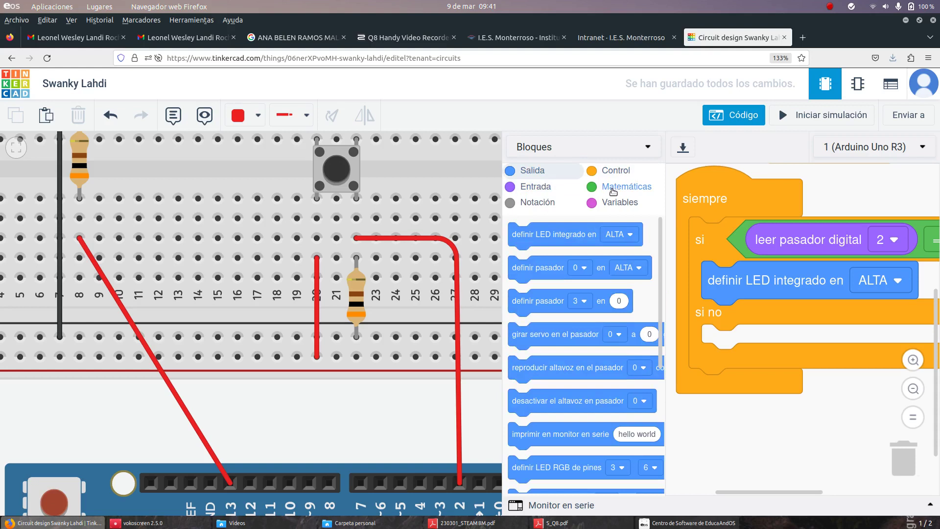
- Duplicate the "definir LED integrado" block into the "si no" branch and set the copy to BAJA
{"action": "right_click", "coordinate": [753, 284]}
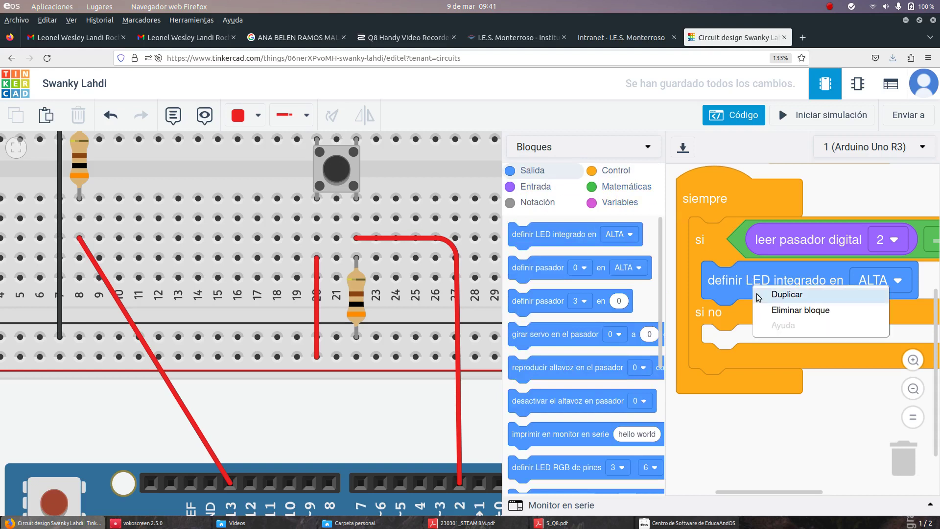
{"action": "left_click", "coordinate": [763, 293]}
{"action": "left_click", "coordinate": [717, 343]}
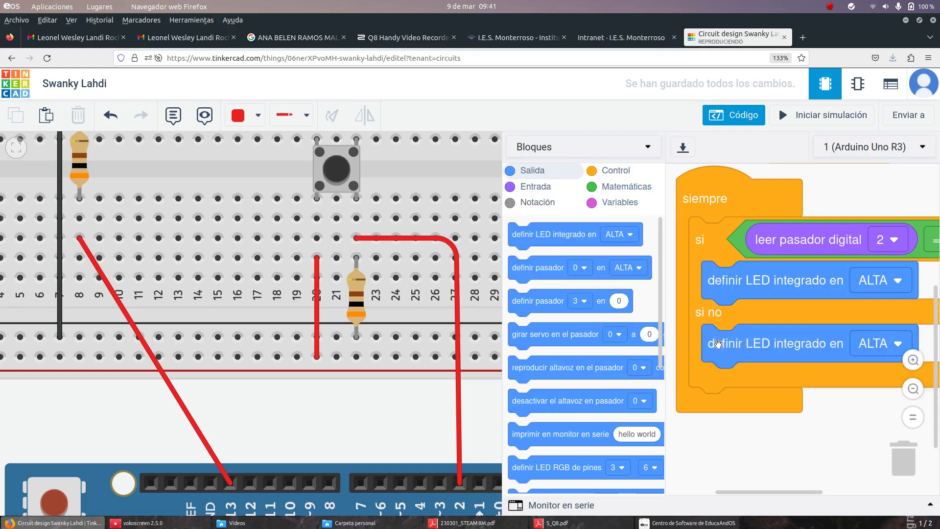
{"action": "left_click", "coordinate": [912, 360]}
{"action": "left_click", "coordinate": [897, 346]}
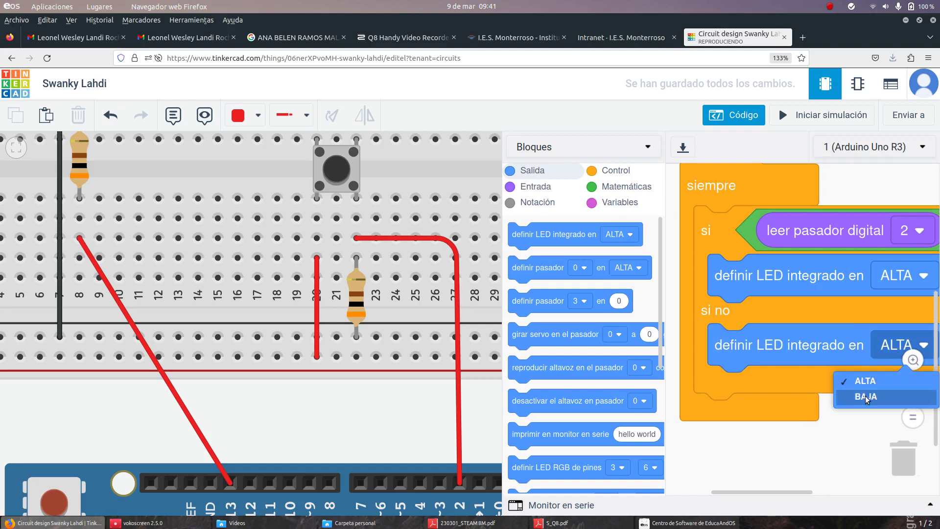
{"action": "left_click", "coordinate": [867, 396]}
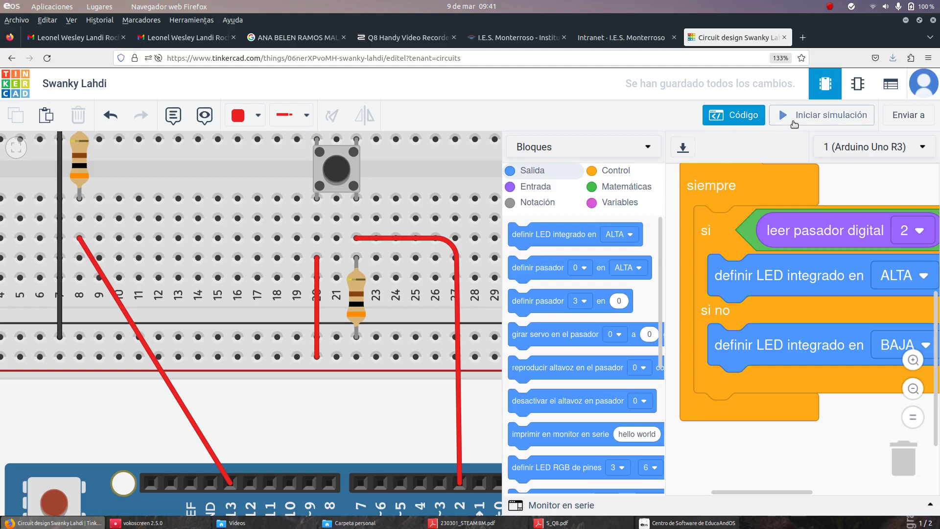
- Run the simulation and actuate the pushbutton several times to test the LED's response
{"action": "left_click", "coordinate": [827, 114]}
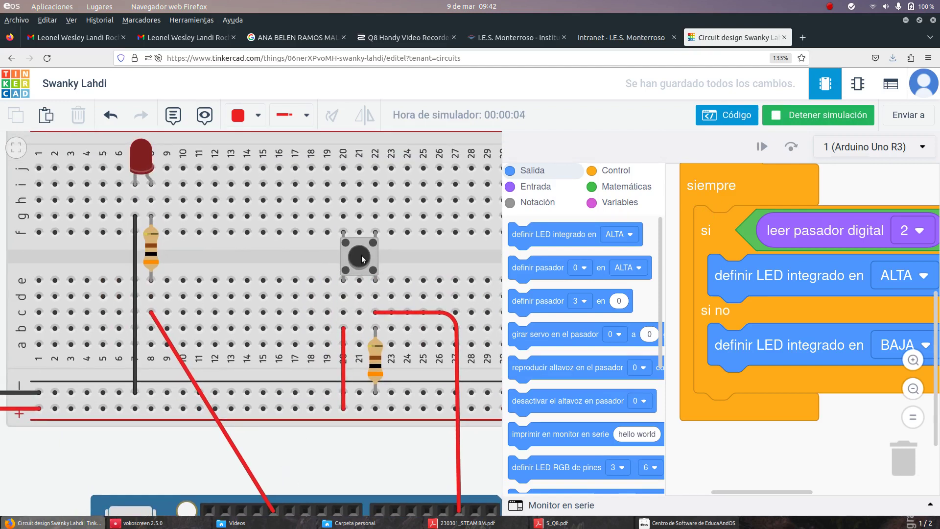
{"action": "left_click", "coordinate": [362, 258]}
{"action": "left_click", "coordinate": [362, 259]}
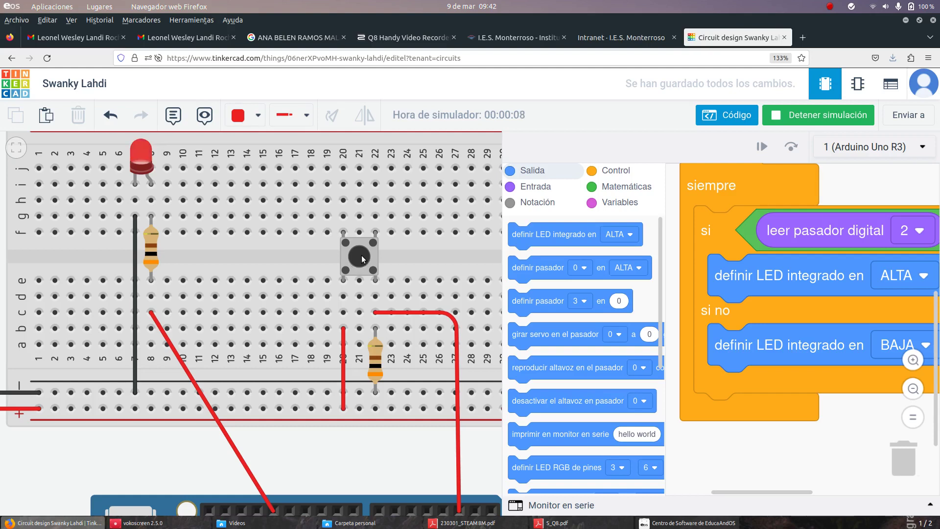
{"action": "left_click", "coordinate": [362, 259]}
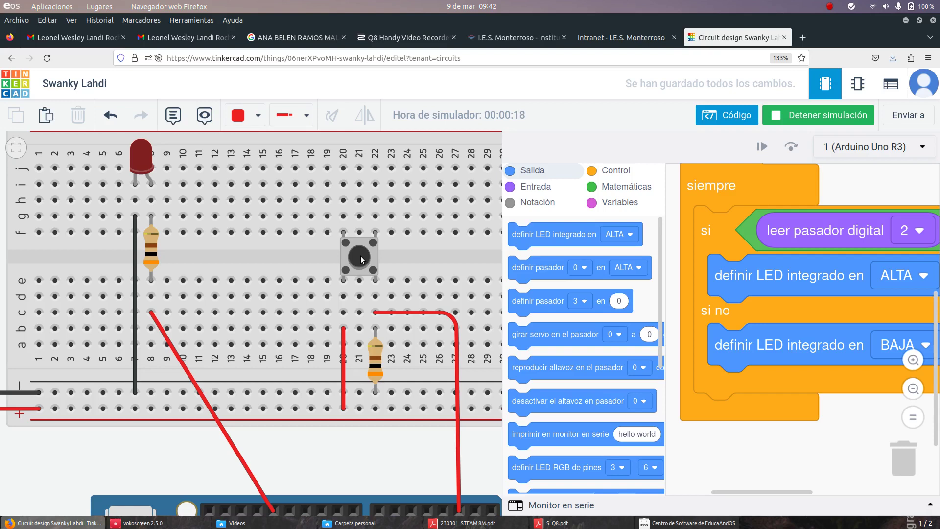
{"action": "left_click", "coordinate": [360, 260]}
{"action": "left_click", "coordinate": [358, 254]}
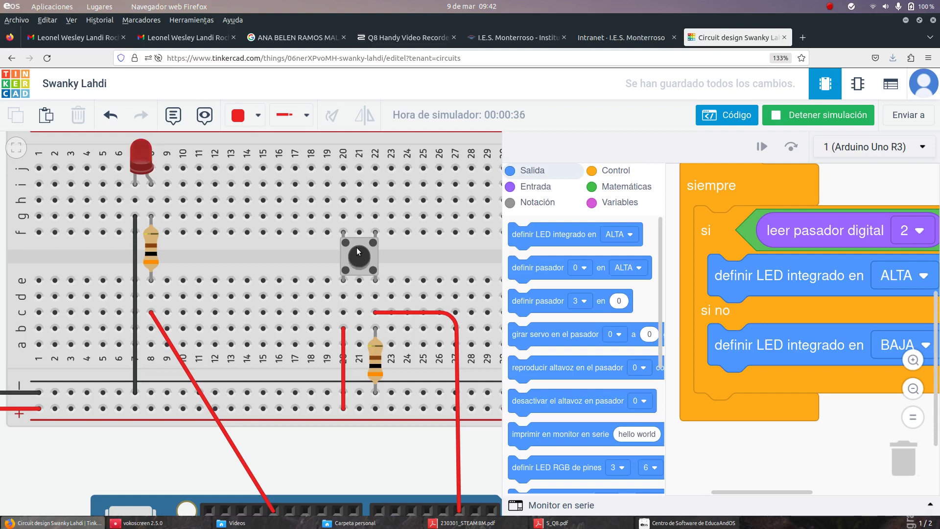
{"action": "scroll", "coordinate": [359, 254], "scroll_direction": "down", "scroll_amount": 3}
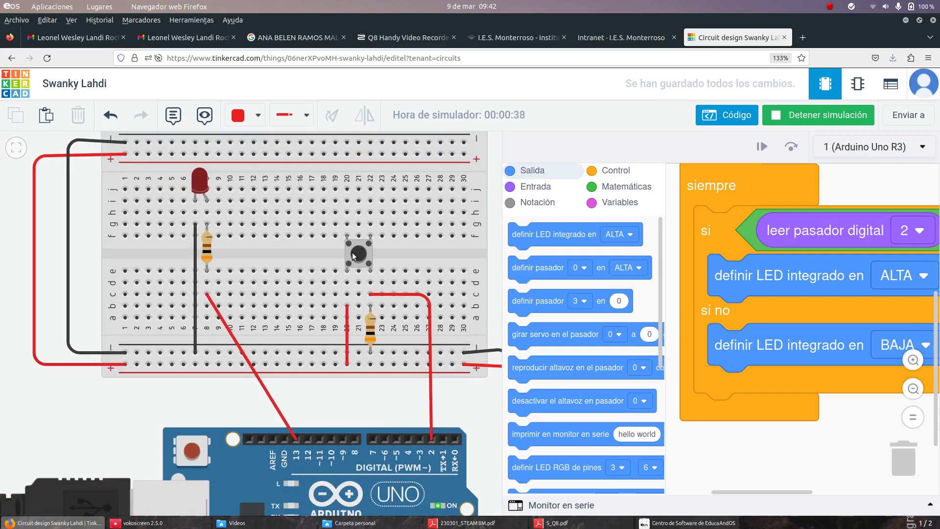
{"action": "left_click_drag", "start_coordinate": [22, 294], "coordinate": [0, 352]}
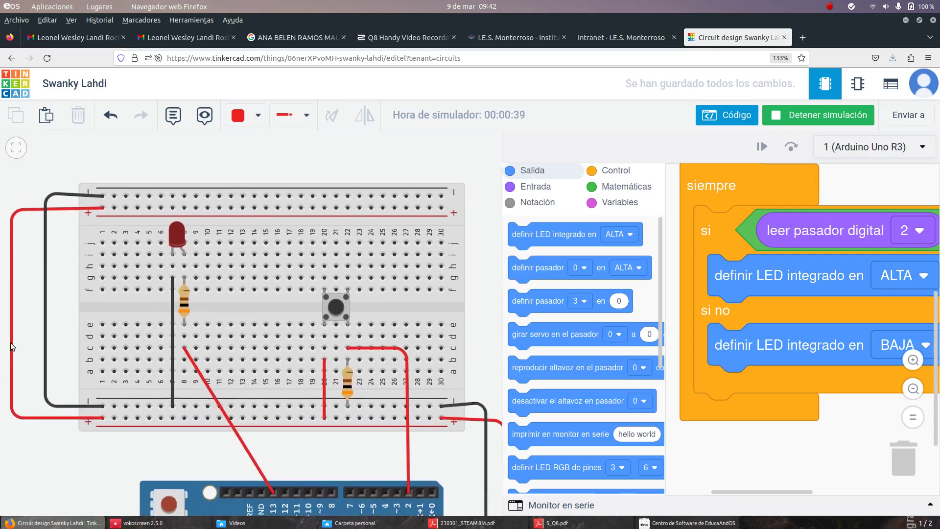
{"action": "left_click", "coordinate": [336, 309]}
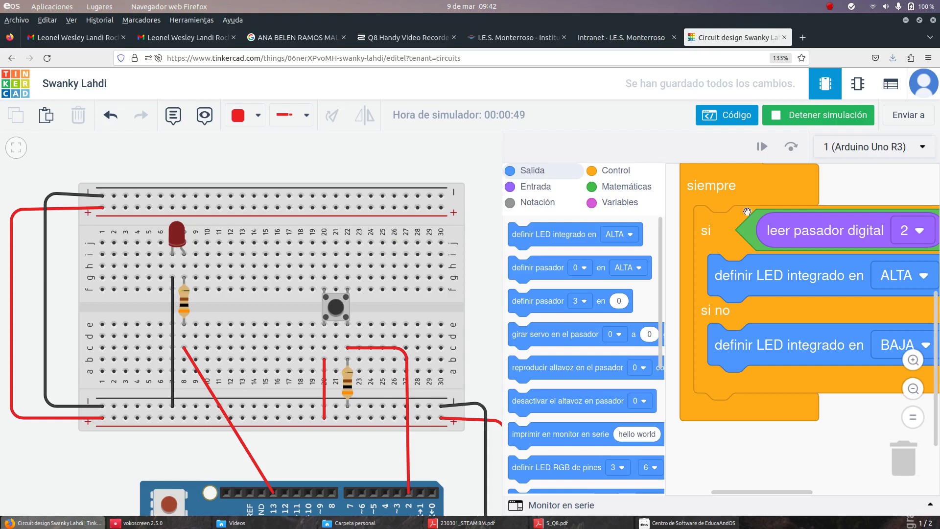
{"action": "left_click_drag", "start_coordinate": [850, 198], "coordinate": [865, 231]}
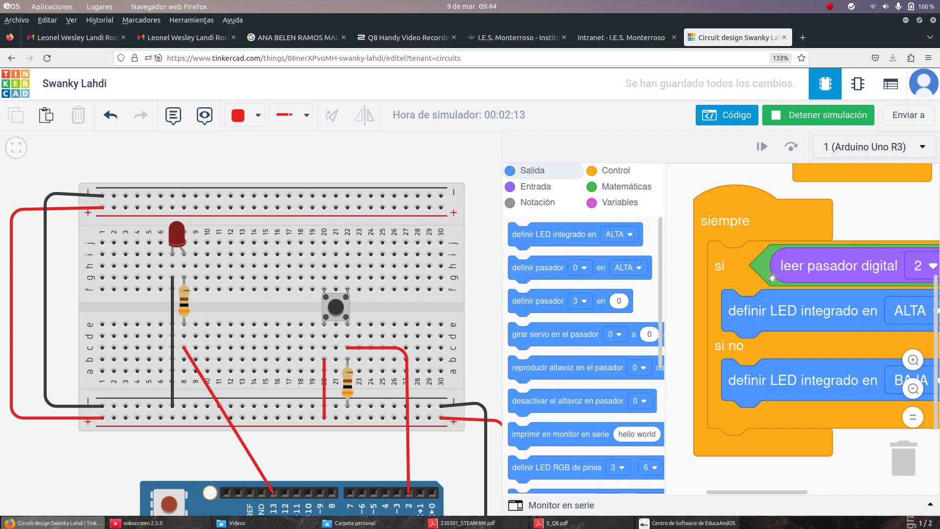
{"action": "scroll", "coordinate": [418, 297], "scroll_direction": "down", "scroll_amount": 3}
{"action": "scroll", "coordinate": [418, 298], "scroll_direction": "up", "scroll_amount": 4}
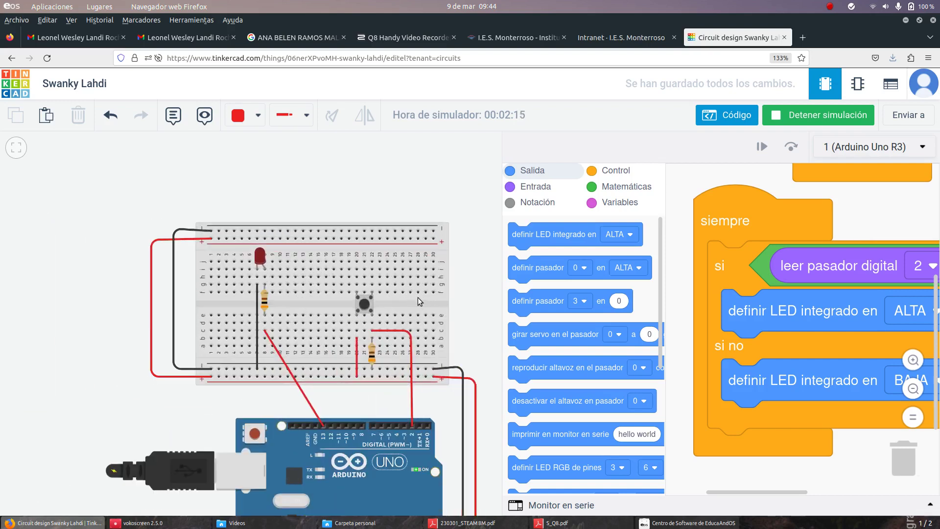
{"action": "left_click", "coordinate": [142, 522]}
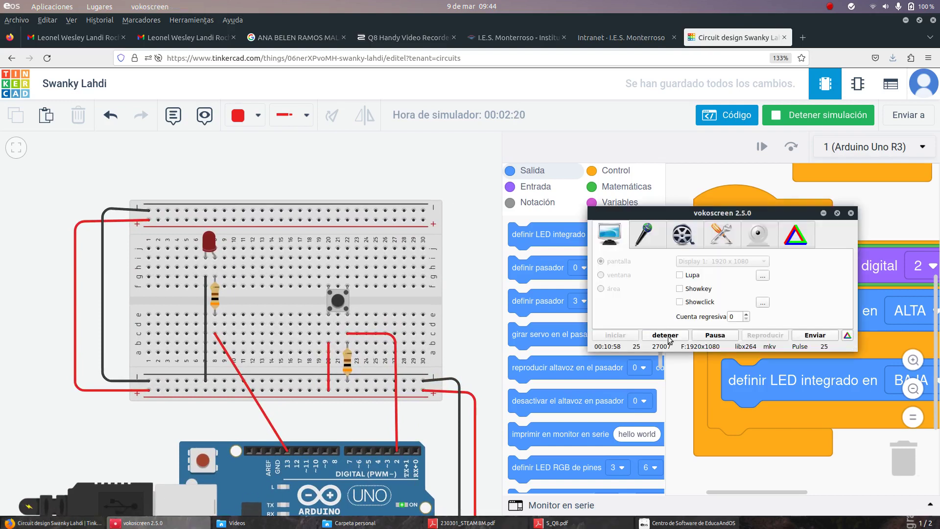